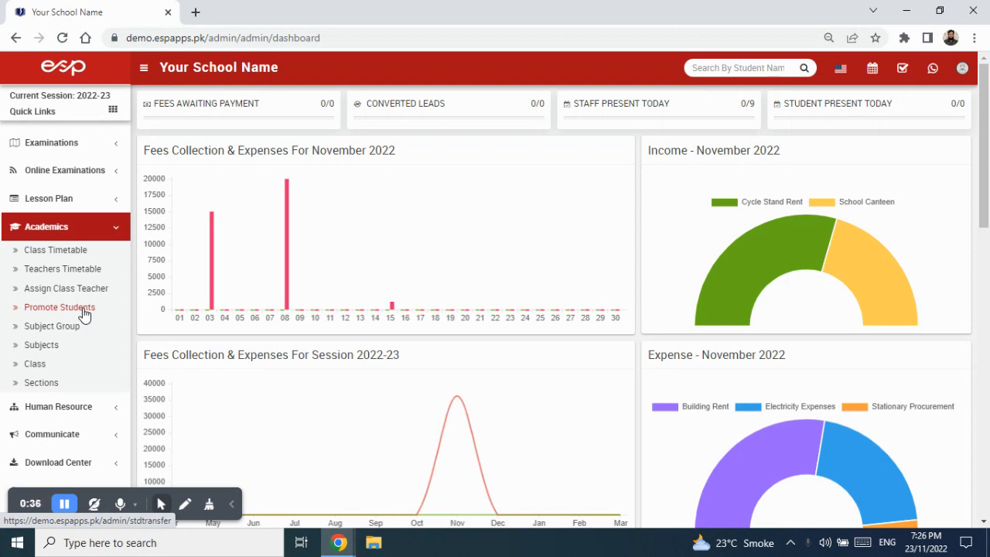
- Open the Promote Students page under Academics and look through its class, section and Promote In Session choices
click(83, 313)
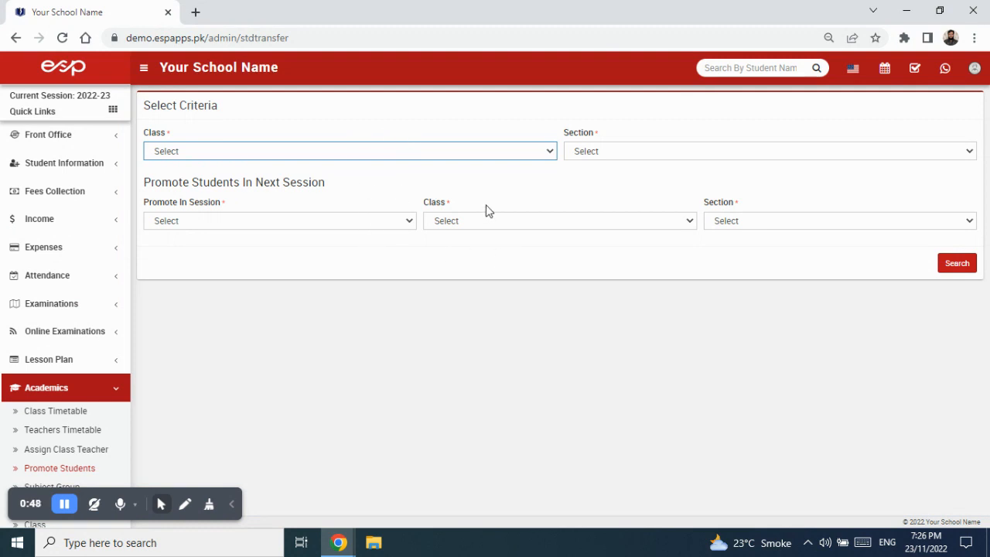
click(371, 155)
click(689, 155)
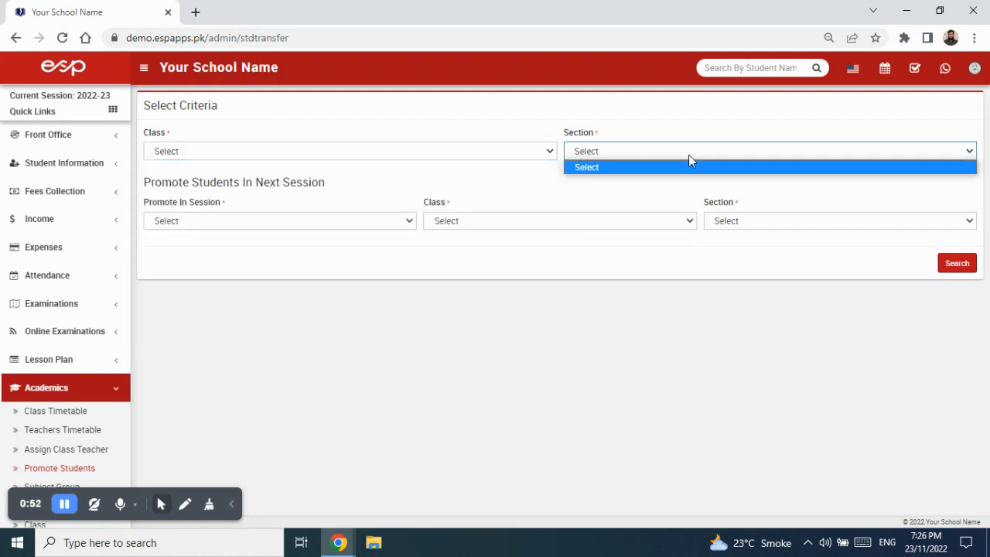
click(689, 158)
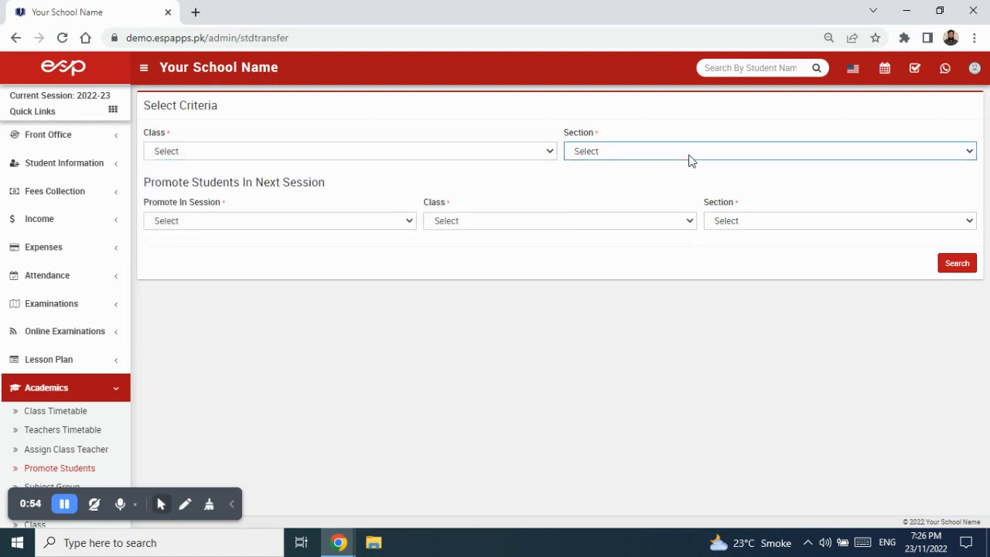
click(345, 223)
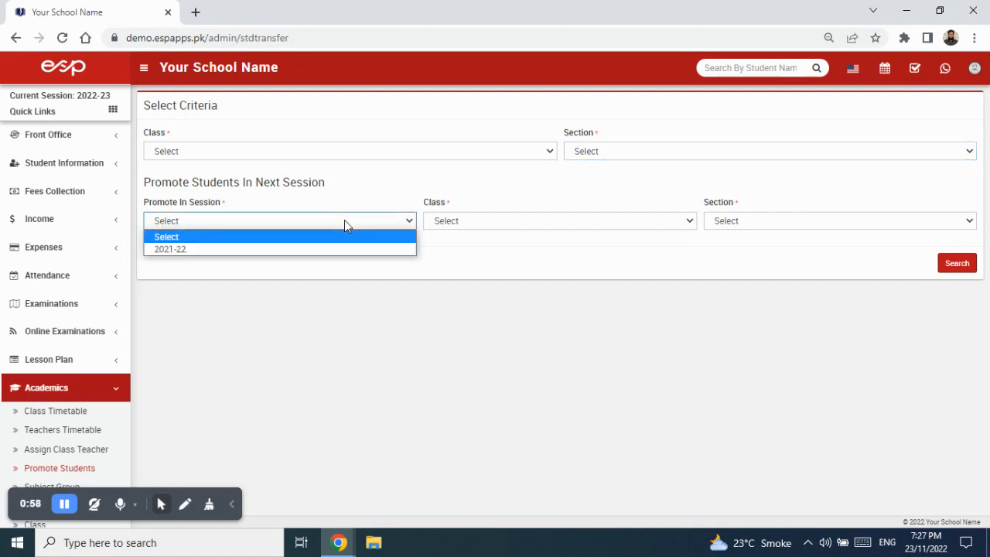
click(464, 230)
click(730, 223)
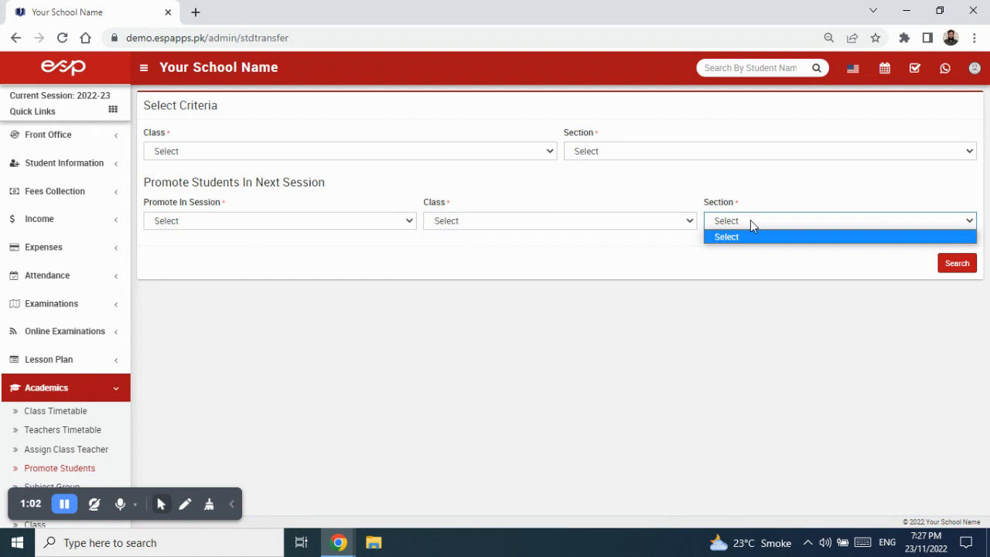
click(562, 263)
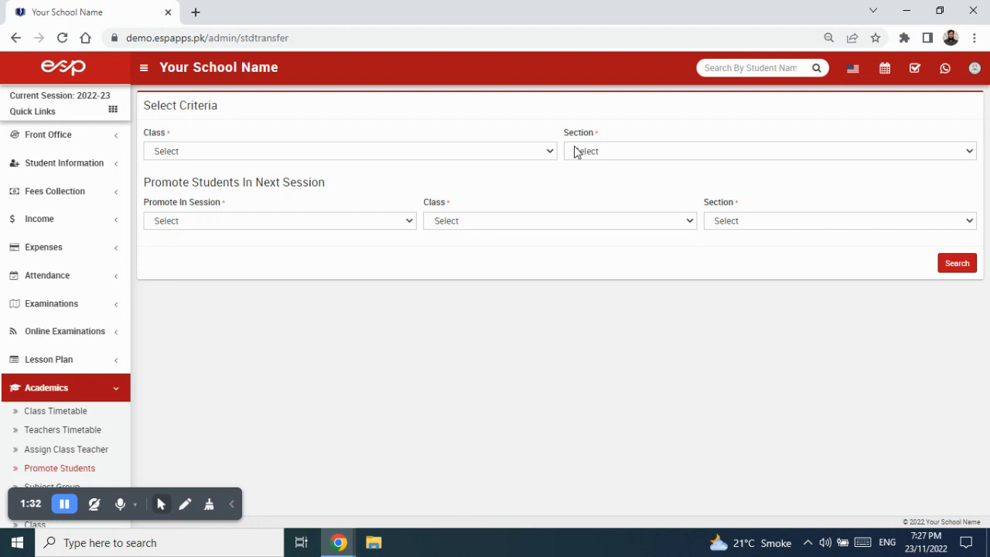
click(344, 222)
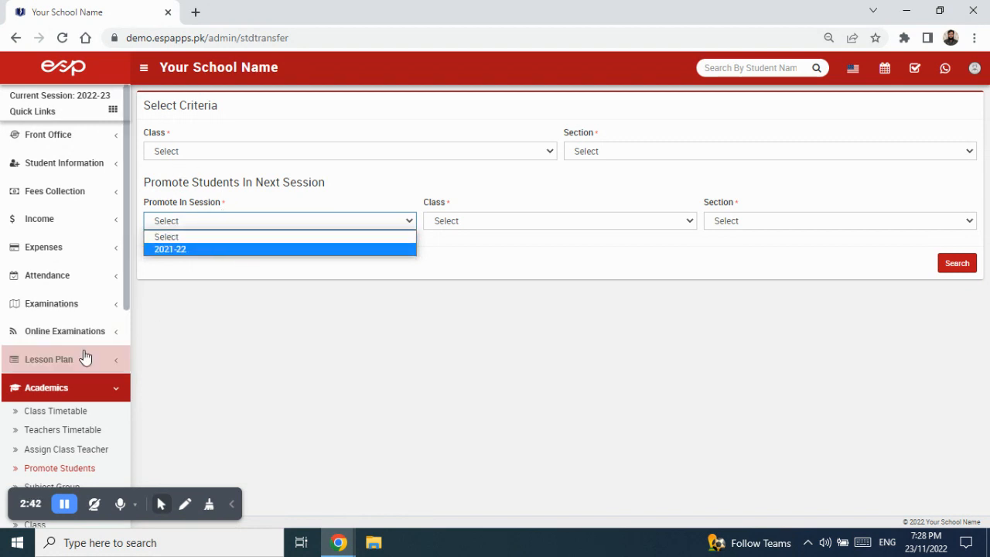
- Add the academic sessions 2022-23 and 2023-24 in the system's session settings
scroll(82, 353, down, 5)
click(60, 479)
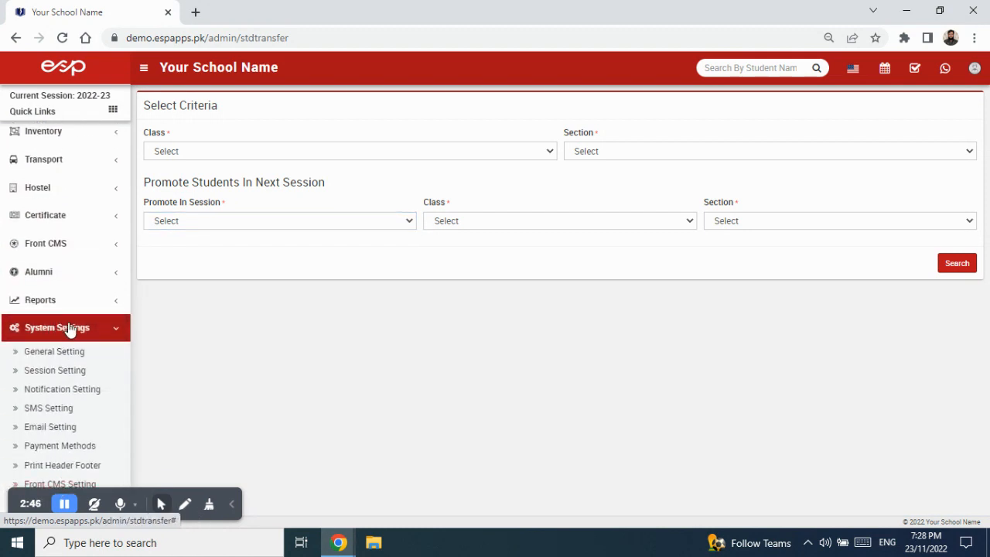
click(70, 374)
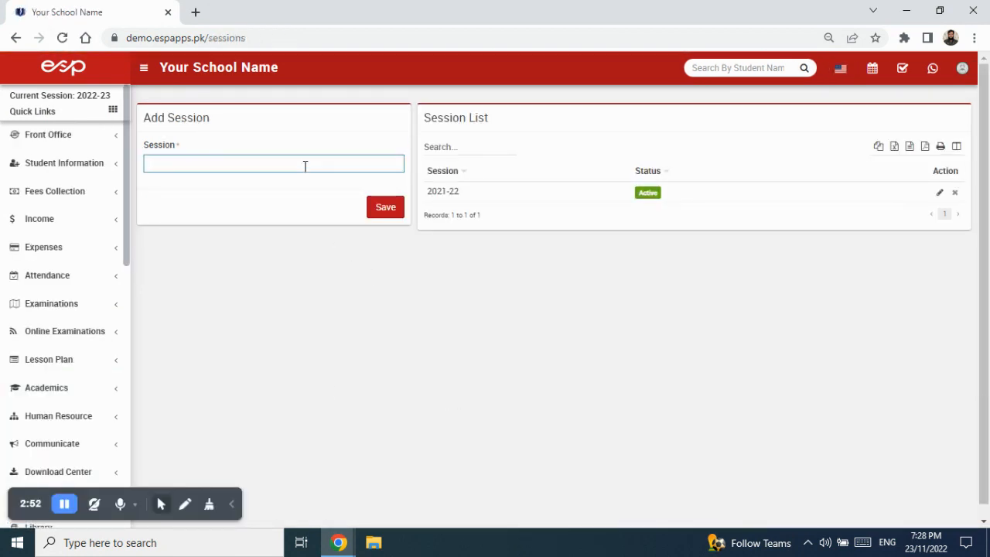
text(2)
text(022-23)
click(370, 211)
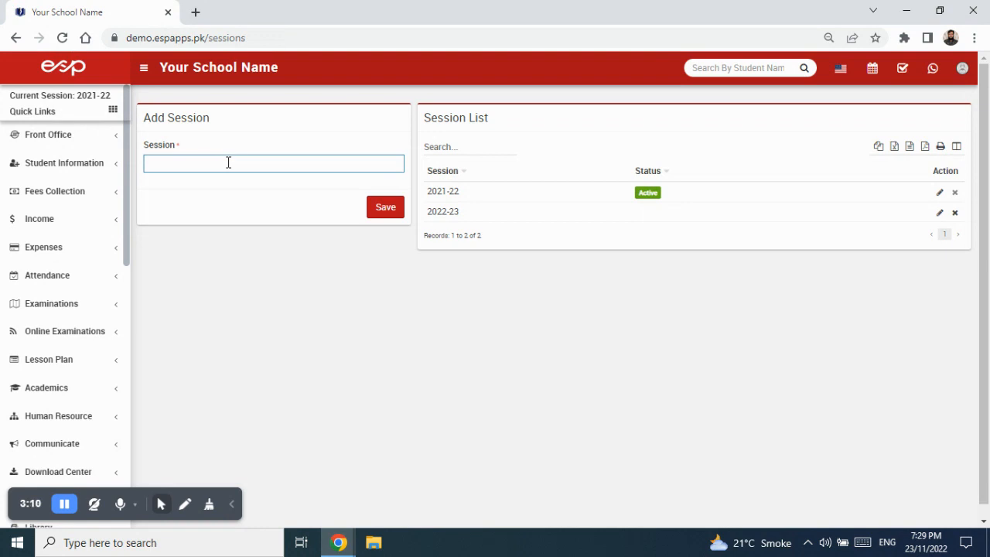
text(2023-24)
click(389, 209)
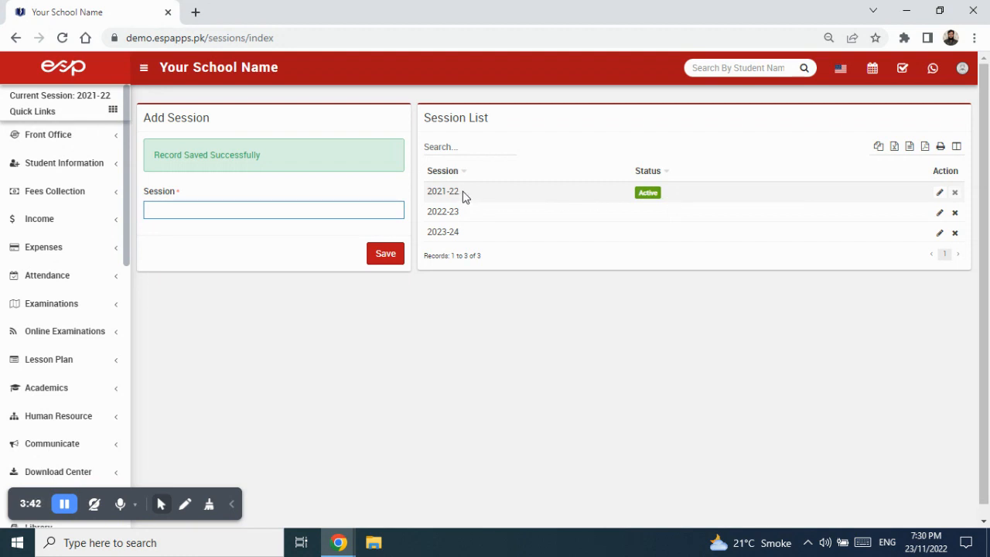
- Check which sessions are offered in the current session switcher and close it without changing the session
mouse_move(83, 101)
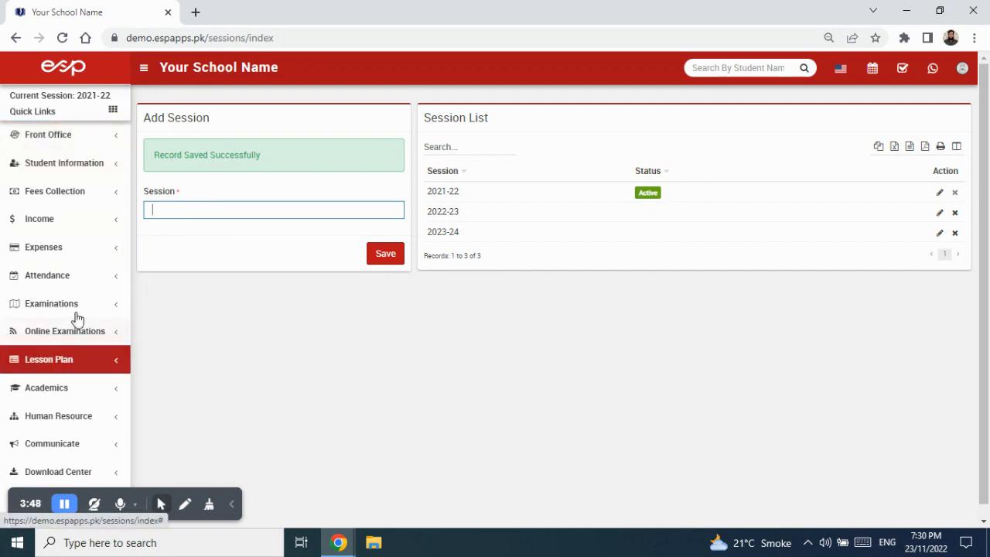
mouse_move(33, 97)
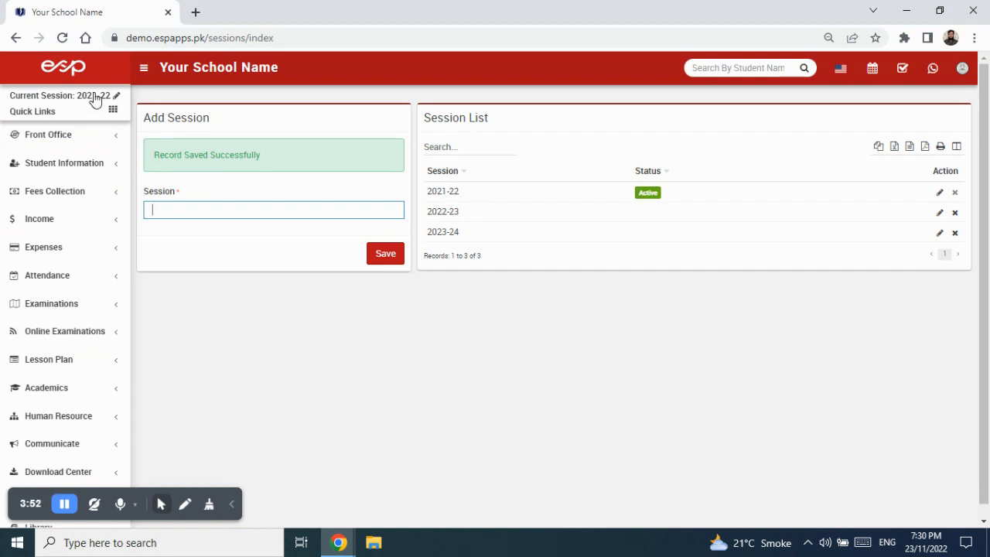
click(65, 99)
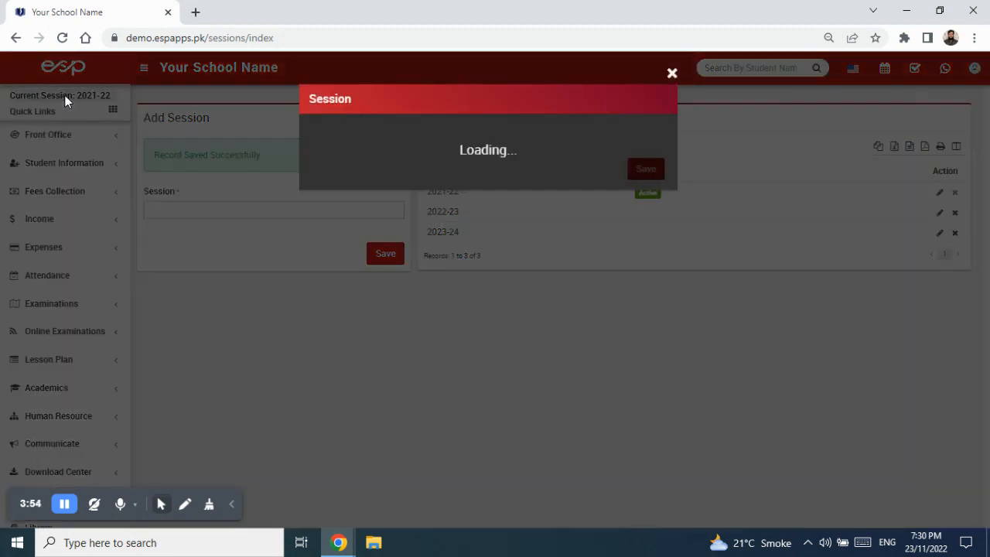
click(526, 140)
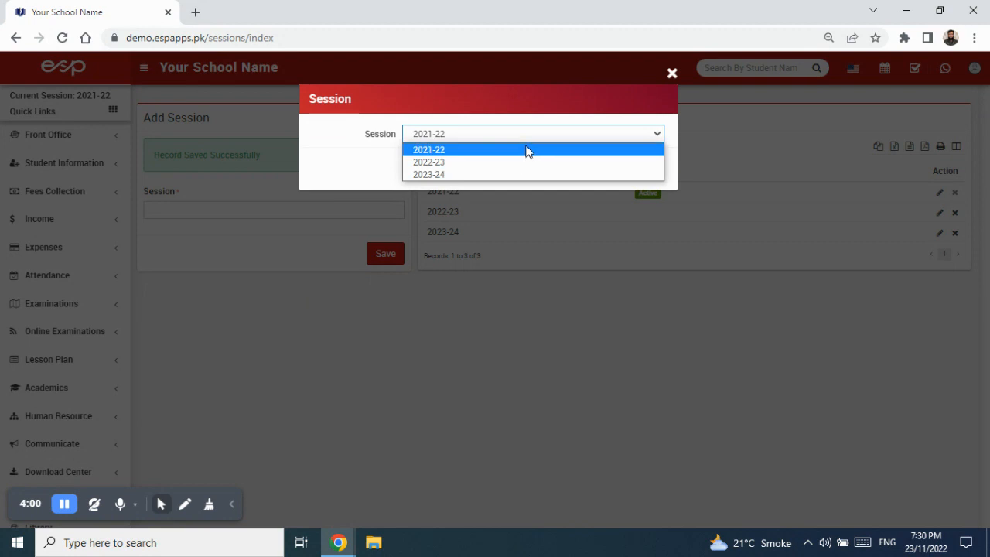
click(672, 72)
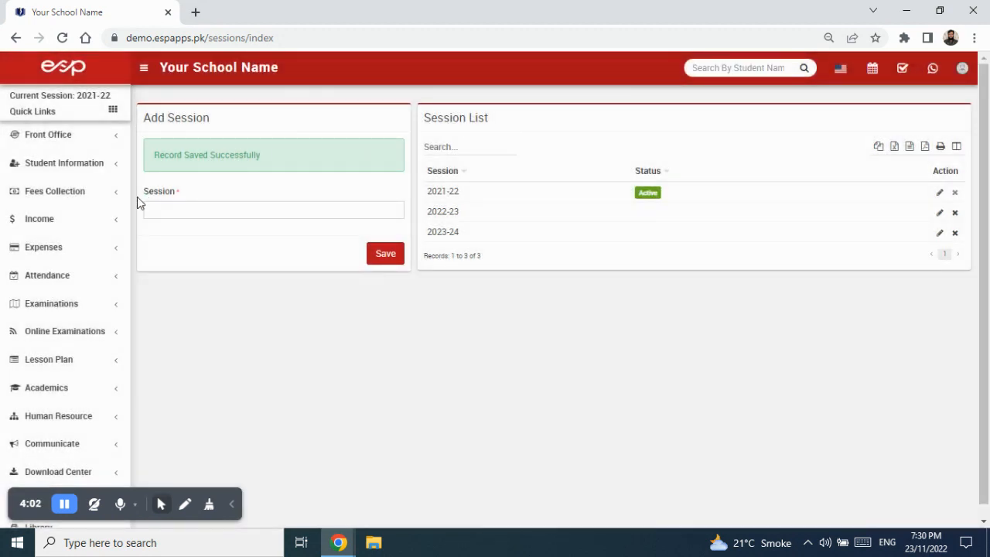
- Return to the Promote Students page and set the selection criteria to class 1, section Blue
click(67, 389)
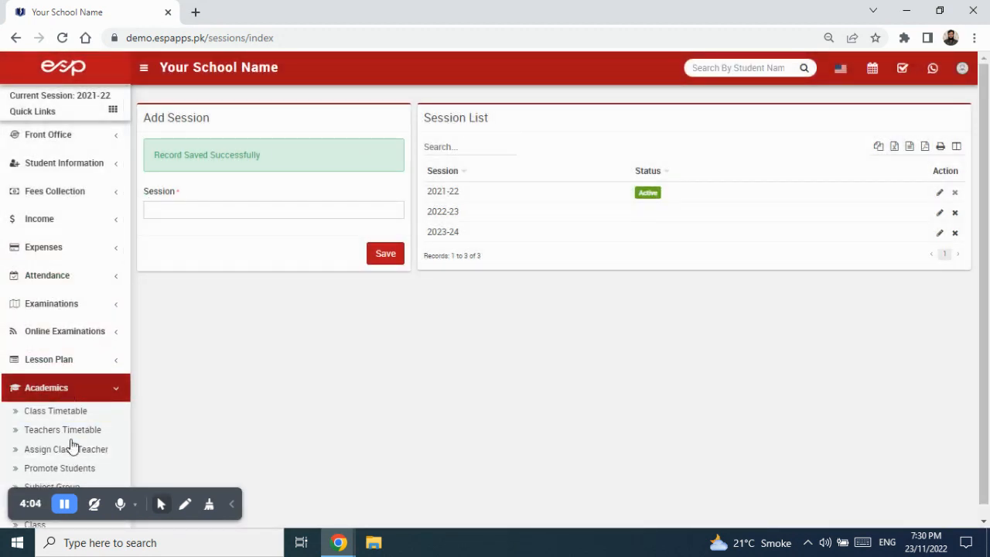
click(74, 468)
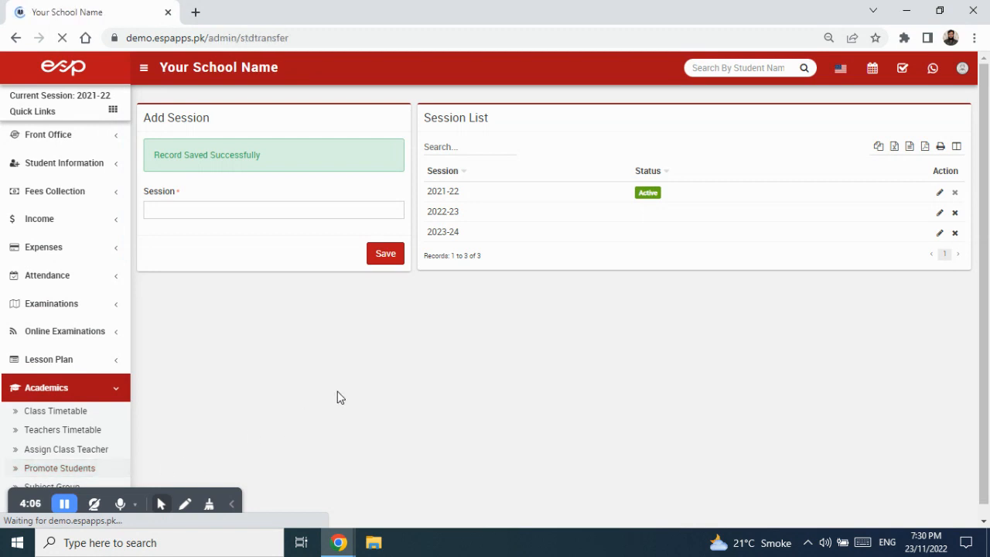
click(283, 221)
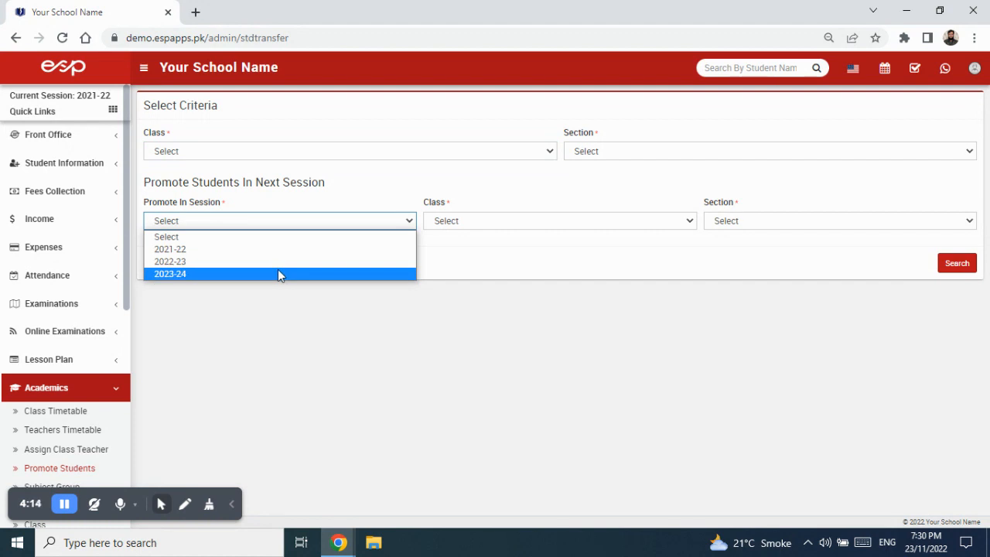
click(327, 151)
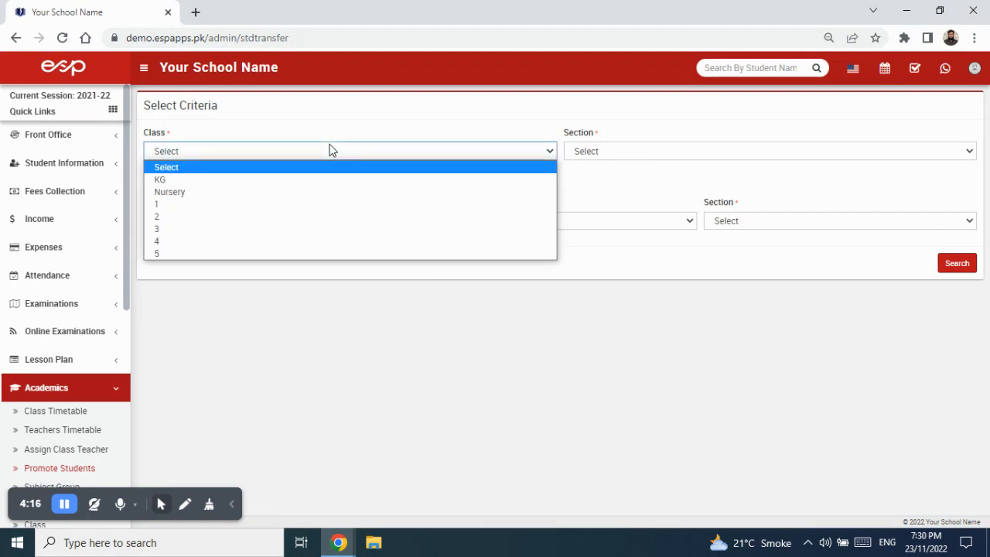
click(337, 206)
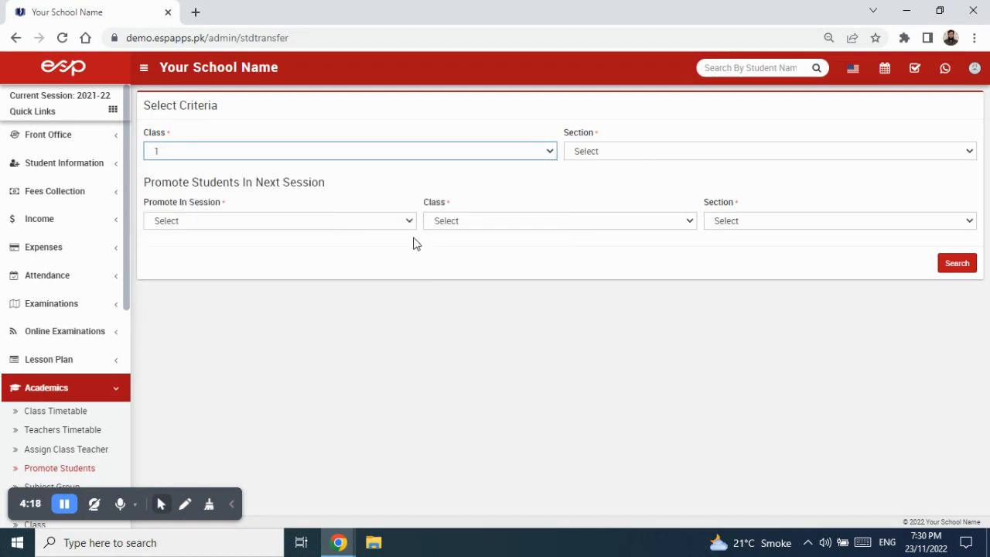
click(631, 152)
click(631, 186)
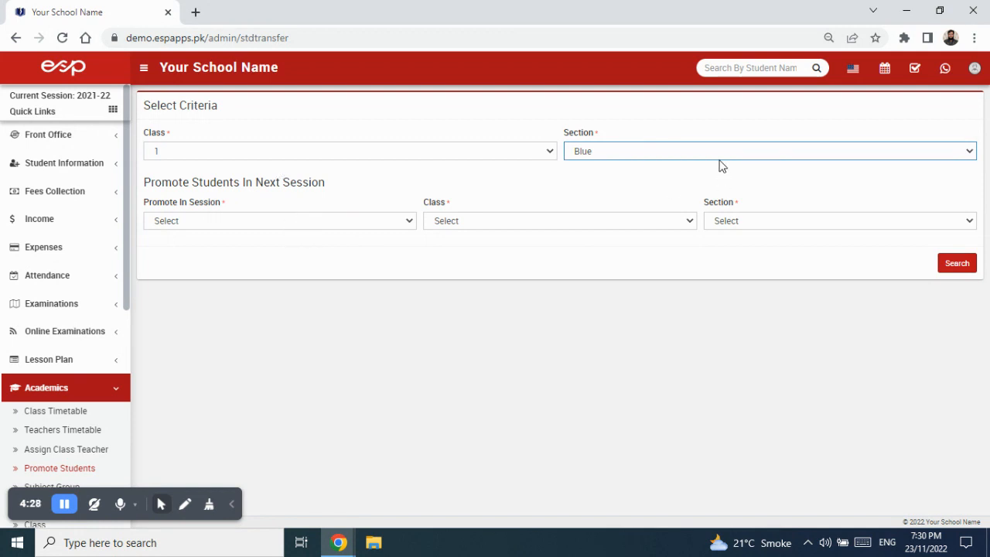
- Set the promotion target to session 2022-23, class 2, section Blue, and search for the students
click(302, 225)
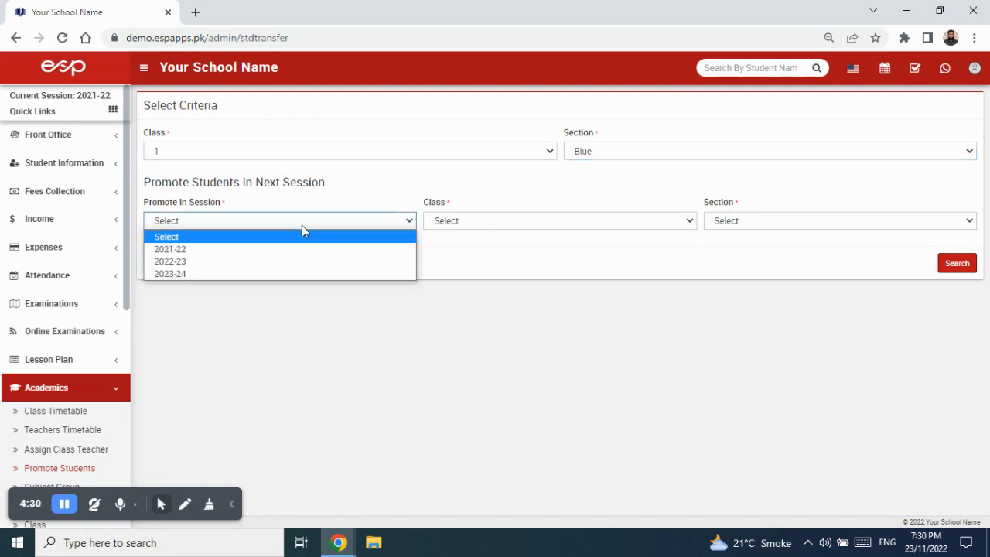
click(234, 266)
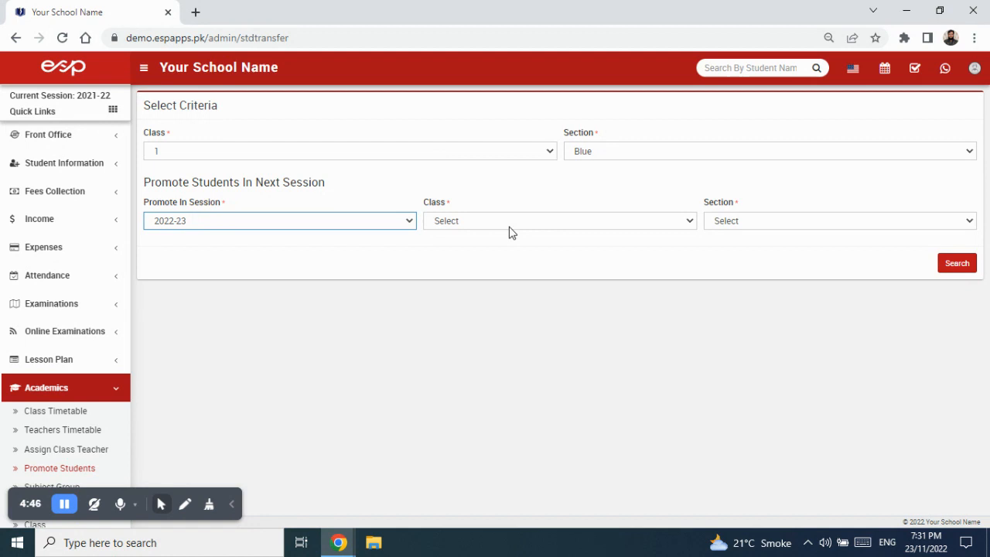
click(558, 220)
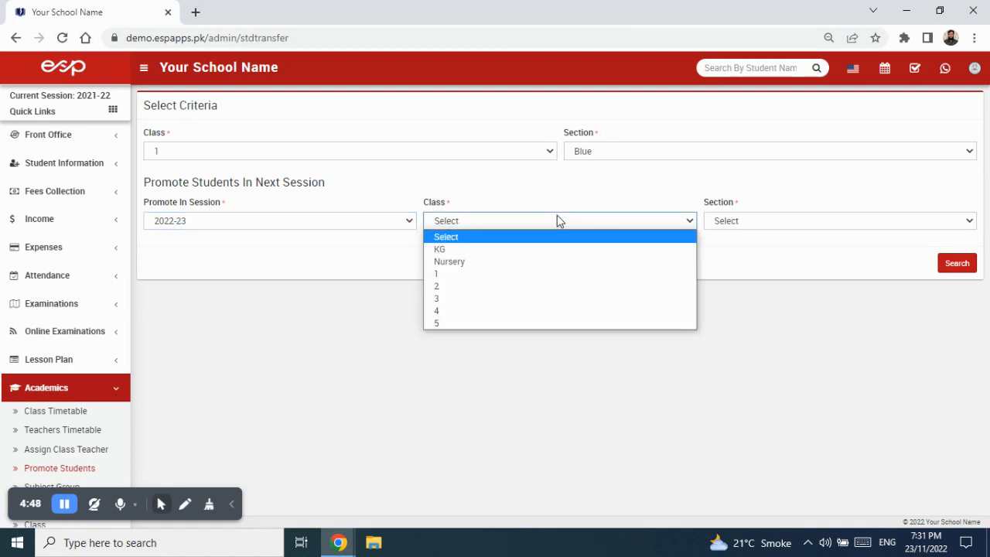
click(542, 284)
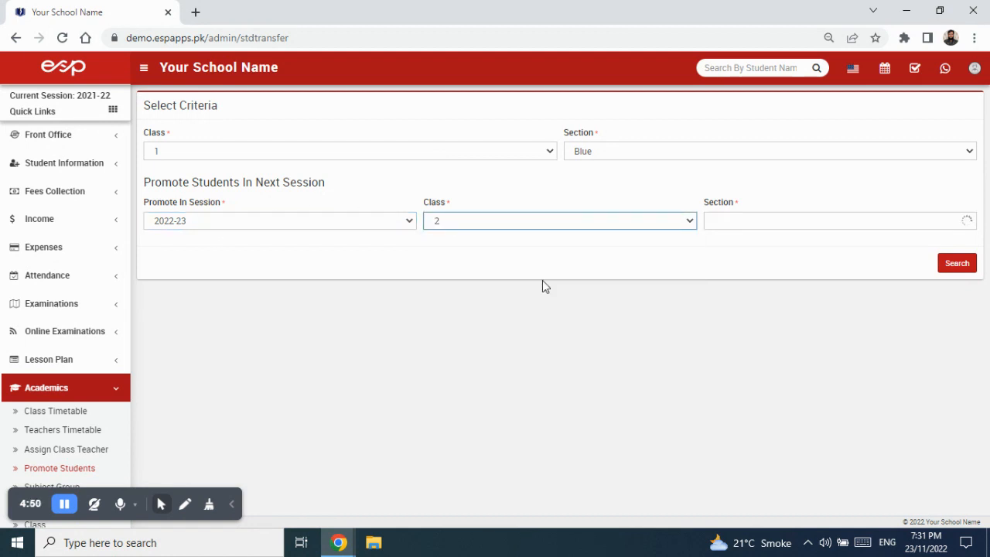
click(749, 221)
click(755, 252)
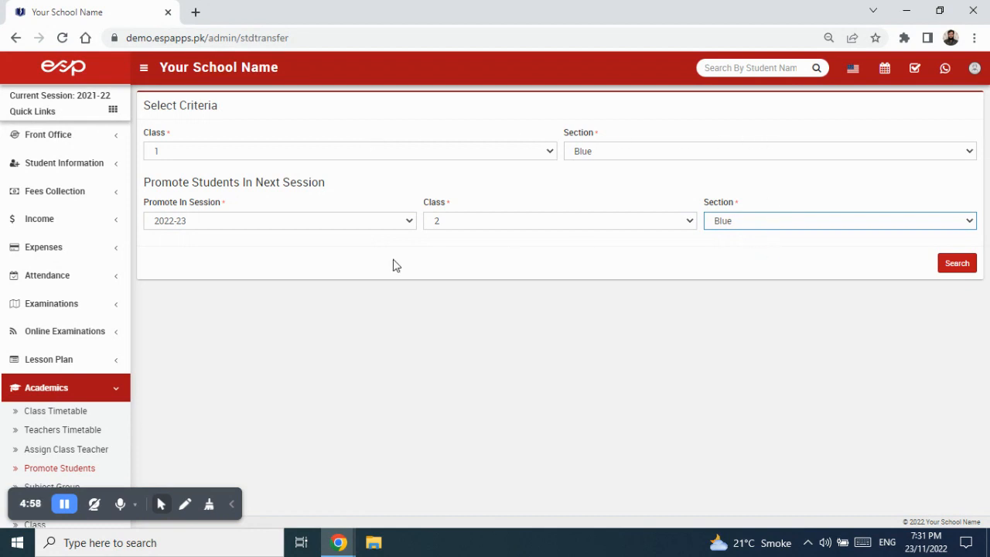
click(963, 271)
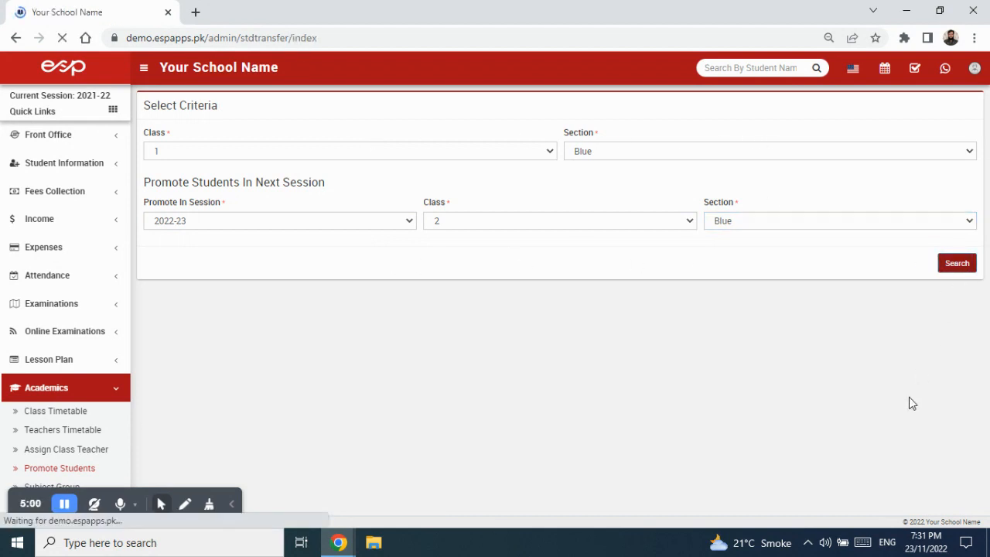
- Select every student in the class 1 Blue student list for promotion
scroll(781, 364, down, 3)
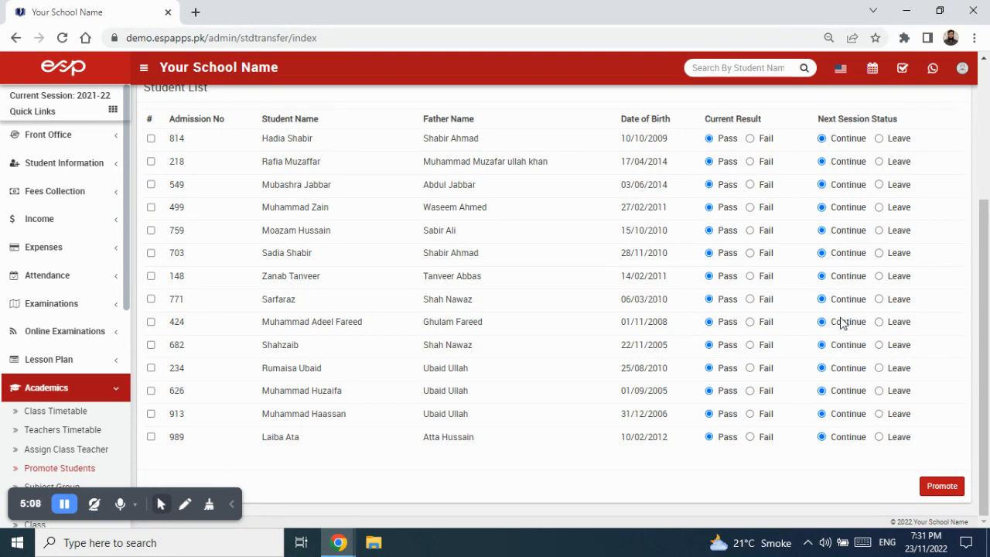
scroll(581, 413, up, 3)
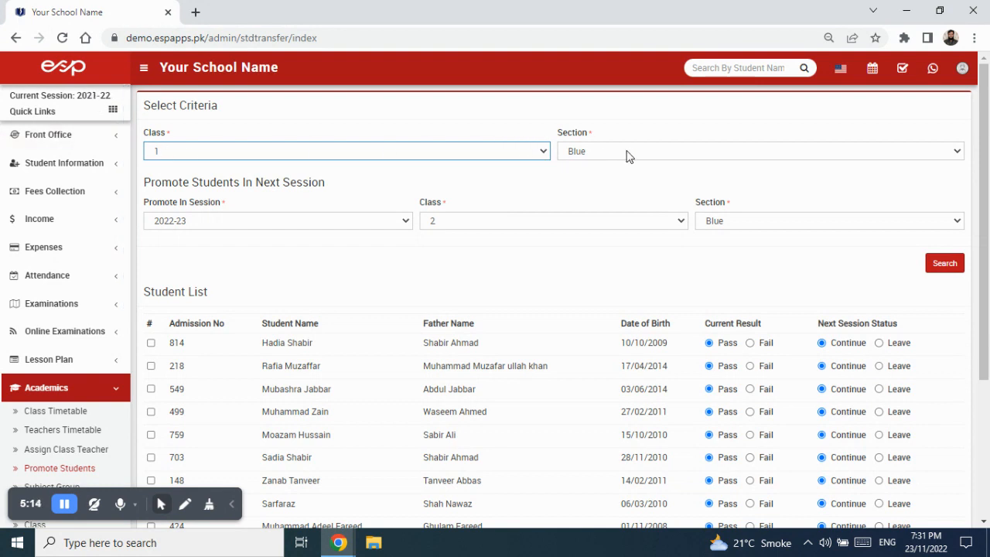
scroll(626, 371, down, 3)
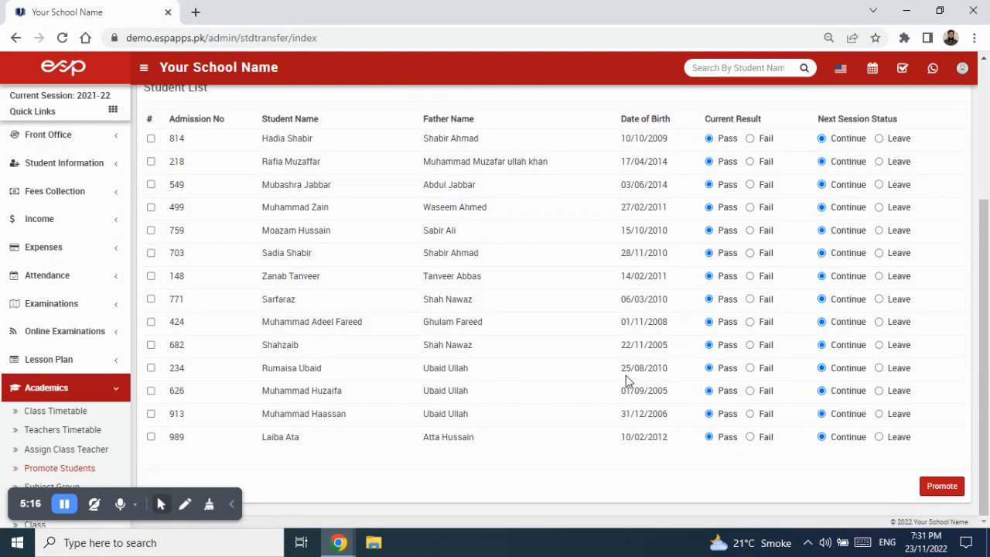
click(151, 160)
click(151, 139)
click(151, 184)
click(151, 207)
click(150, 230)
click(150, 253)
click(150, 298)
click(151, 276)
click(151, 322)
click(151, 345)
click(151, 368)
click(151, 391)
click(151, 414)
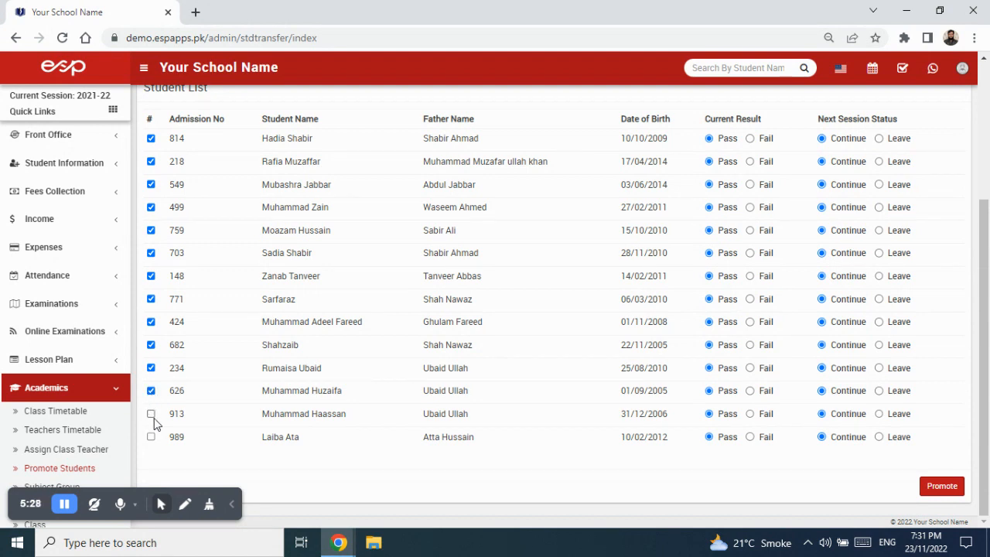
click(151, 437)
- Review the selected students and highlight the Current Result column heading
scroll(736, 440, up, 1)
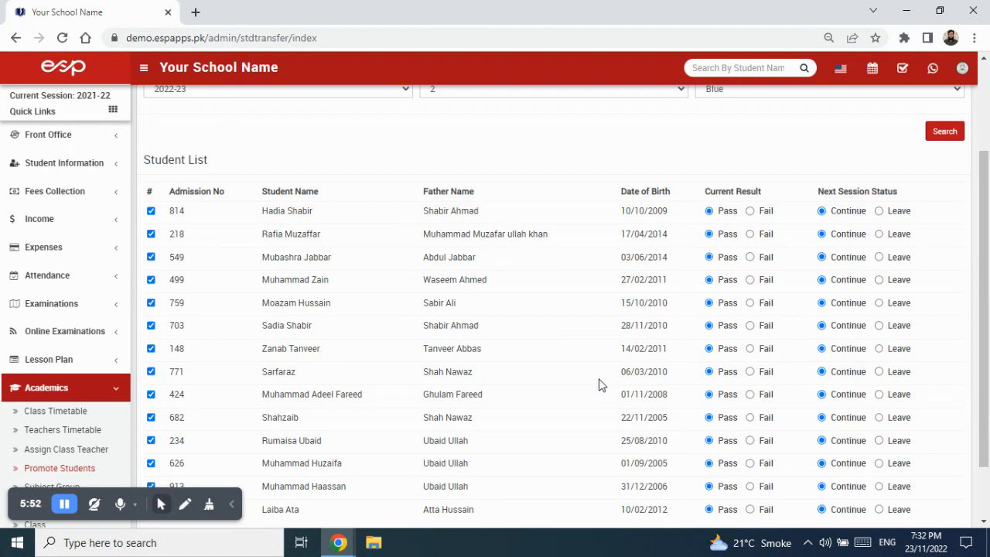
scroll(600, 384, down, 1)
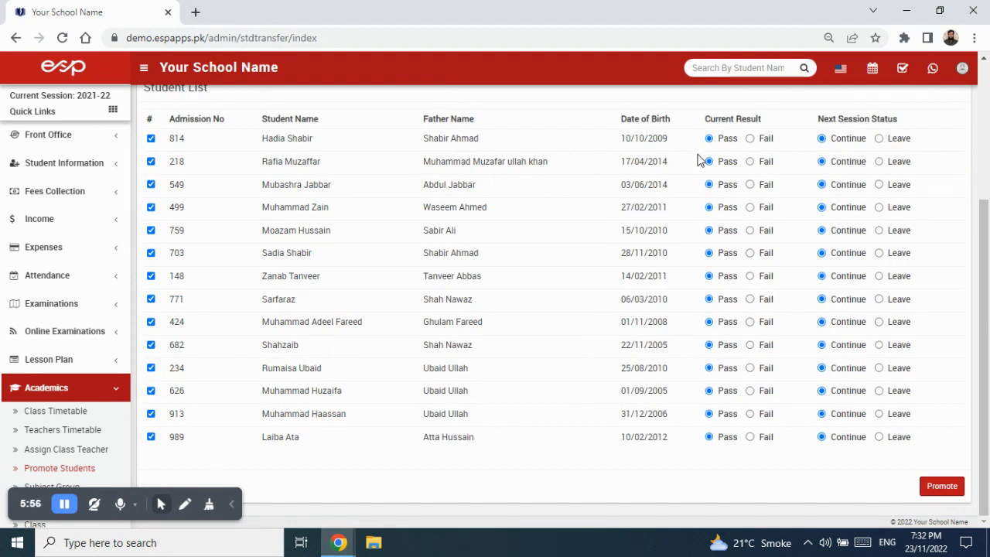
drag(770, 121, 702, 122)
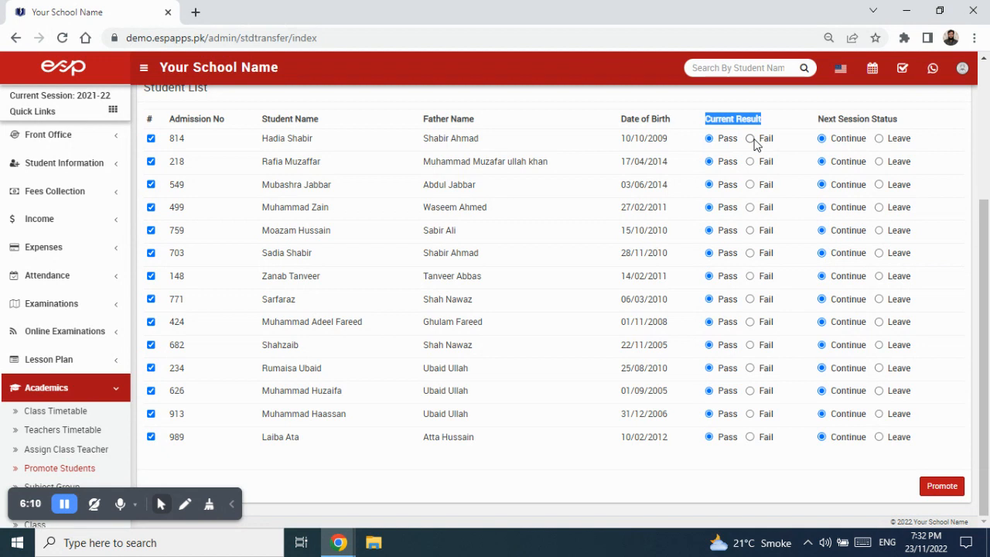
- Set the first listed student to Pass with next session status Leave, and the second listed student's current result to Fail
drag(912, 116, 816, 125)
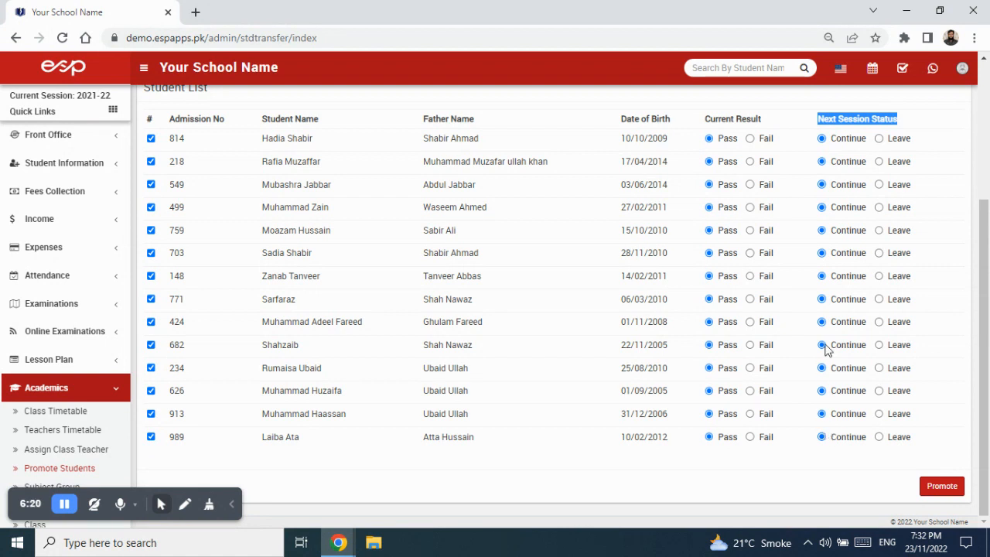
click(880, 139)
drag(762, 119, 706, 118)
click(756, 138)
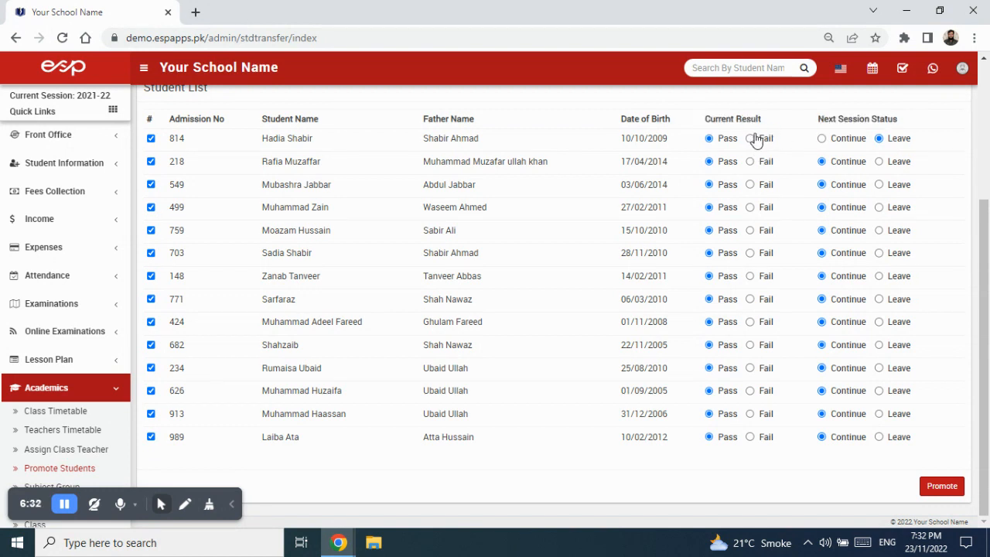
click(751, 138)
drag(903, 121, 818, 118)
click(907, 146)
click(709, 138)
- Check the promotion criteria, promote the selected students to class 2 Blue in session 2022-23, and save the promotion
scroll(332, 288, up, 2)
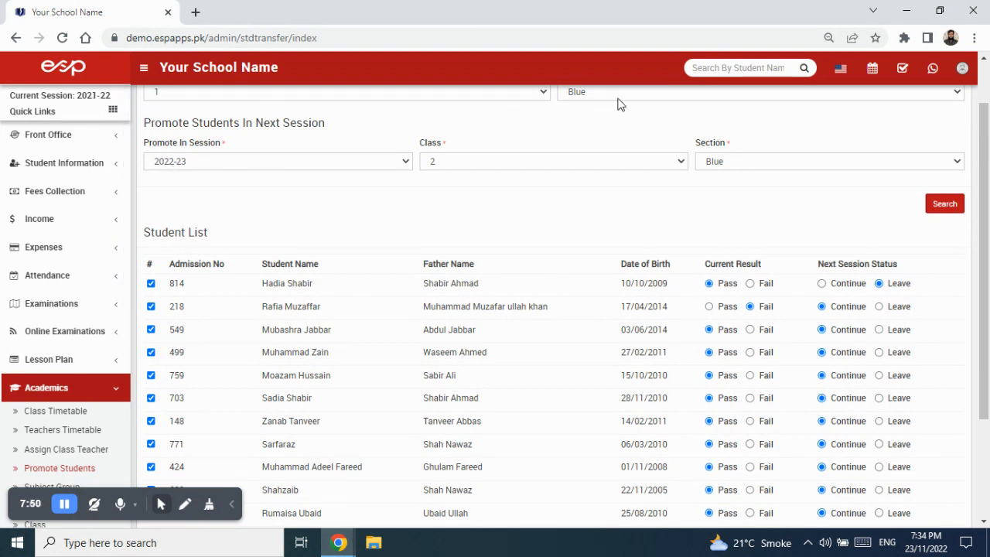
scroll(617, 104, up, 1)
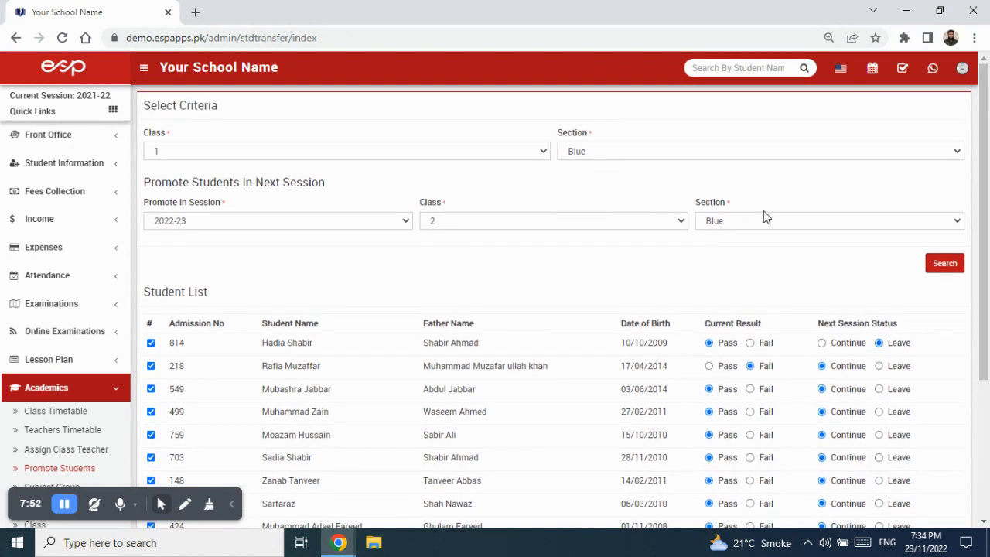
scroll(750, 248, down, 3)
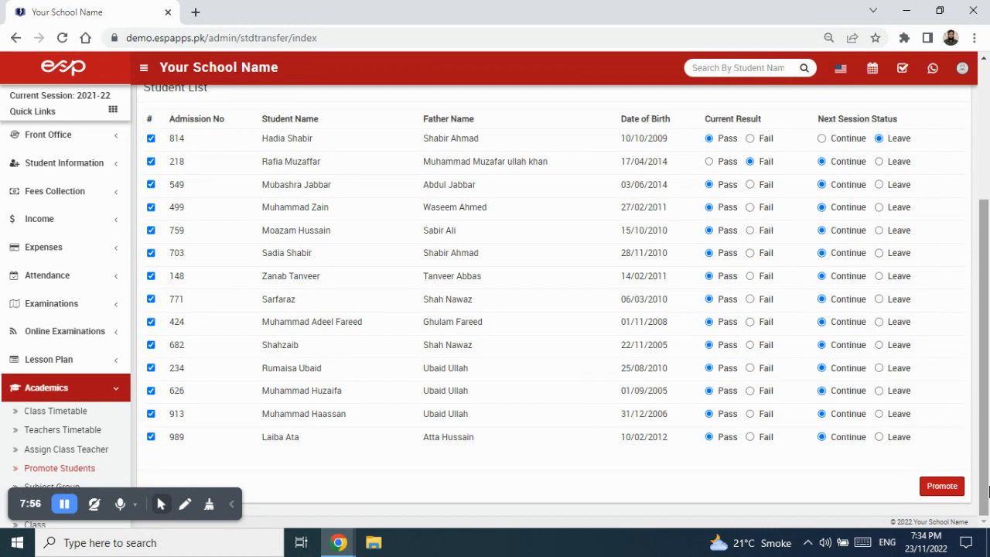
click(951, 490)
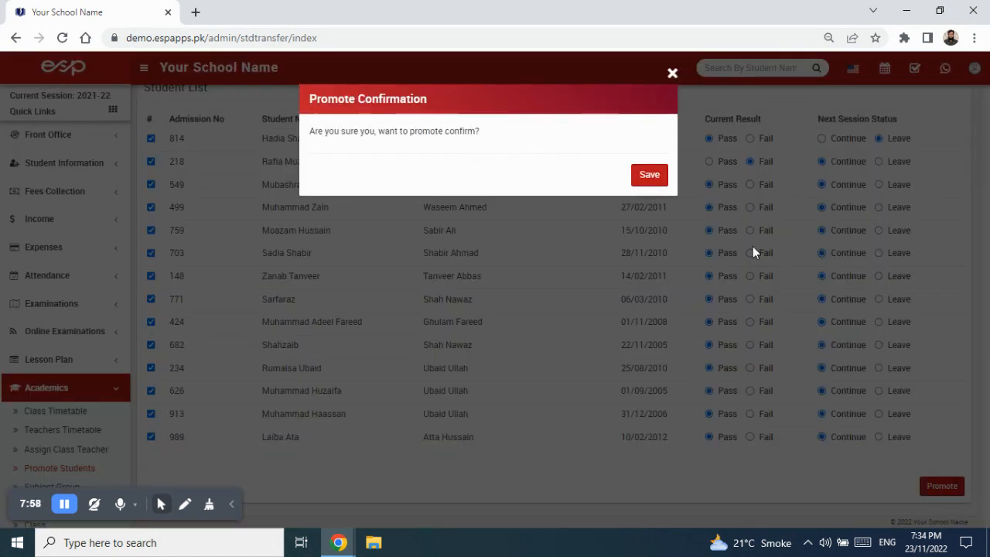
click(658, 183)
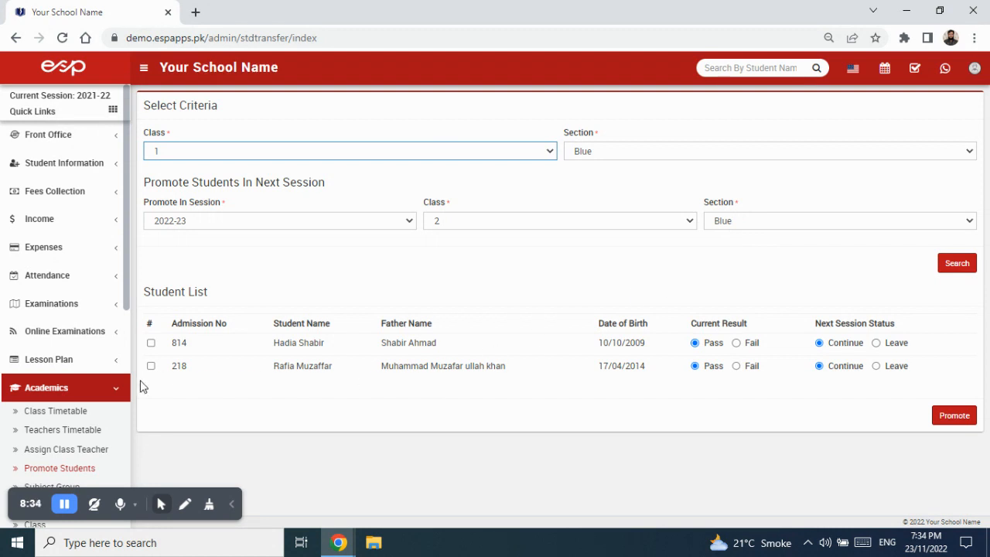
- Open the Promote Students link in a new browser tab and go to the Student Details page there
right_click(60, 470)
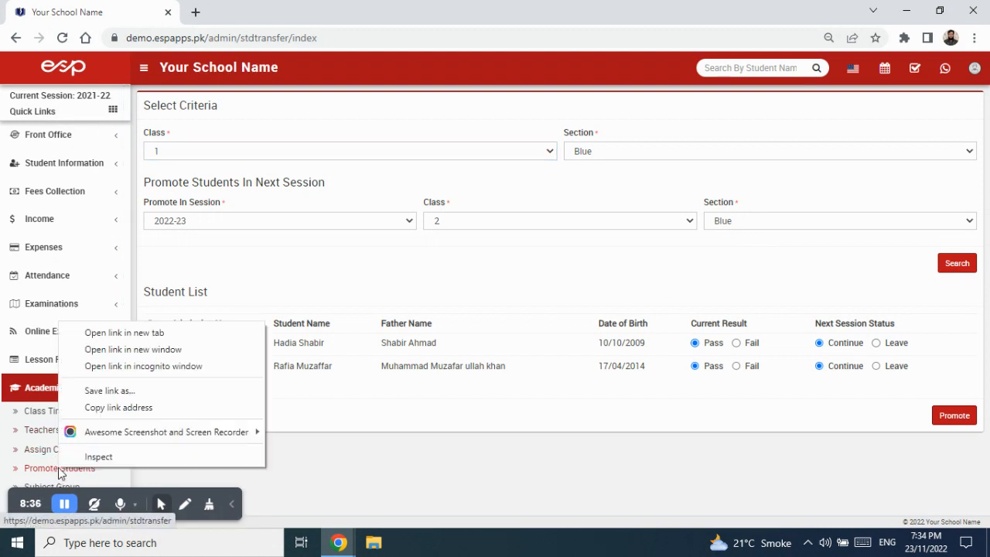
click(139, 333)
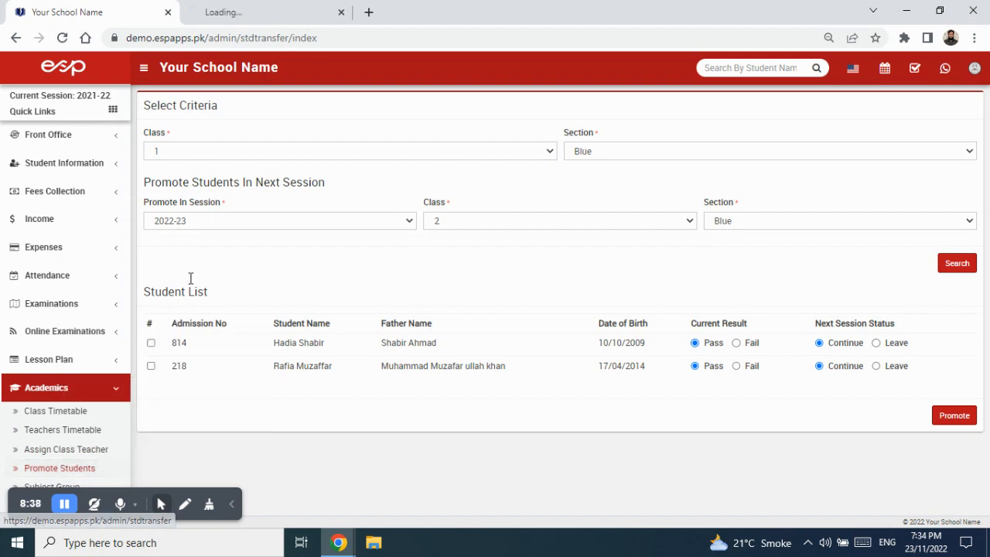
click(281, 10)
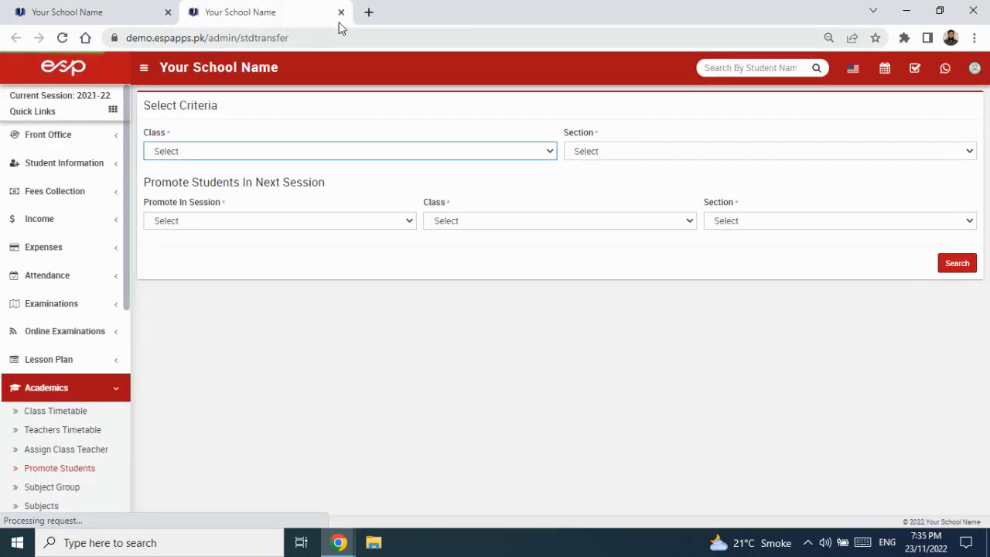
click(62, 163)
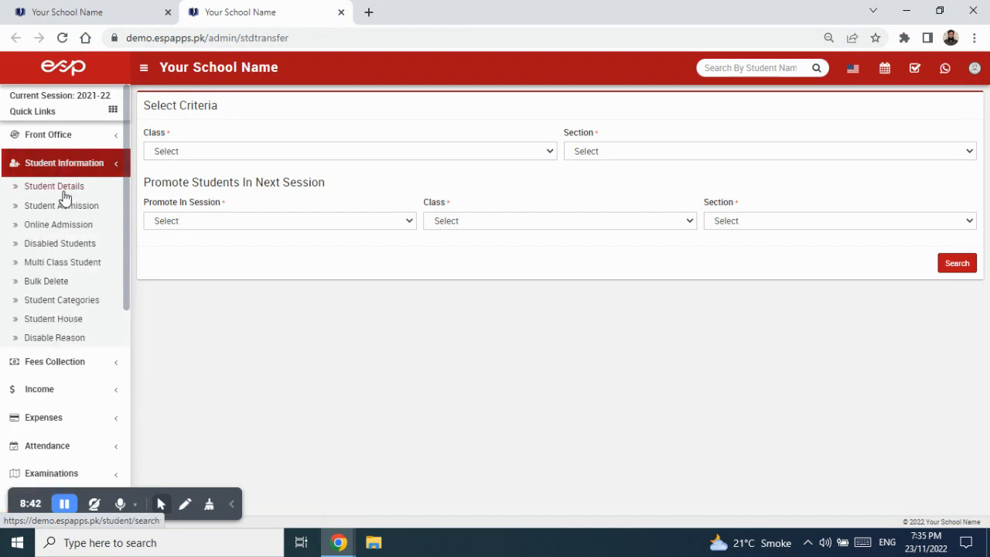
click(64, 191)
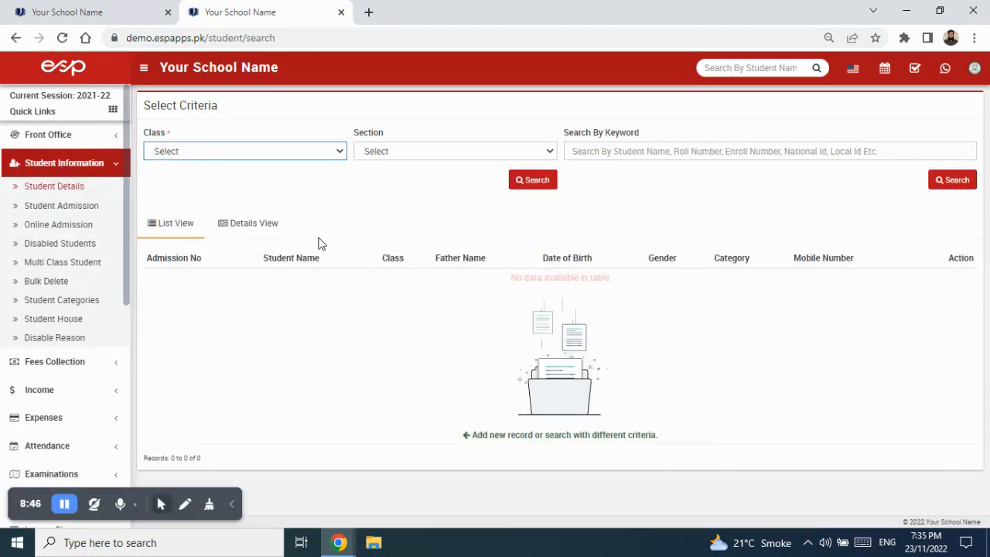
- Change the current session to 2022-23 and save it
click(80, 95)
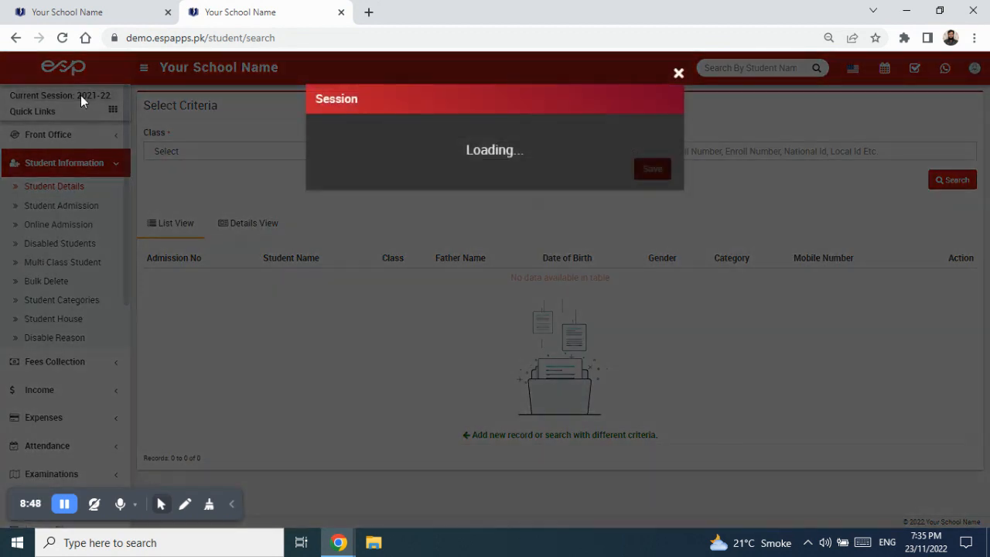
click(449, 136)
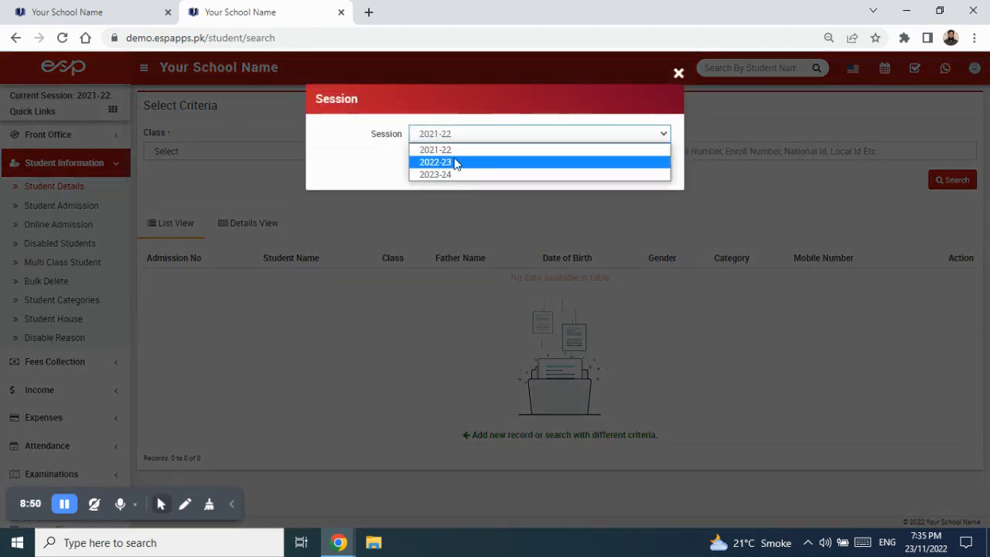
click(455, 162)
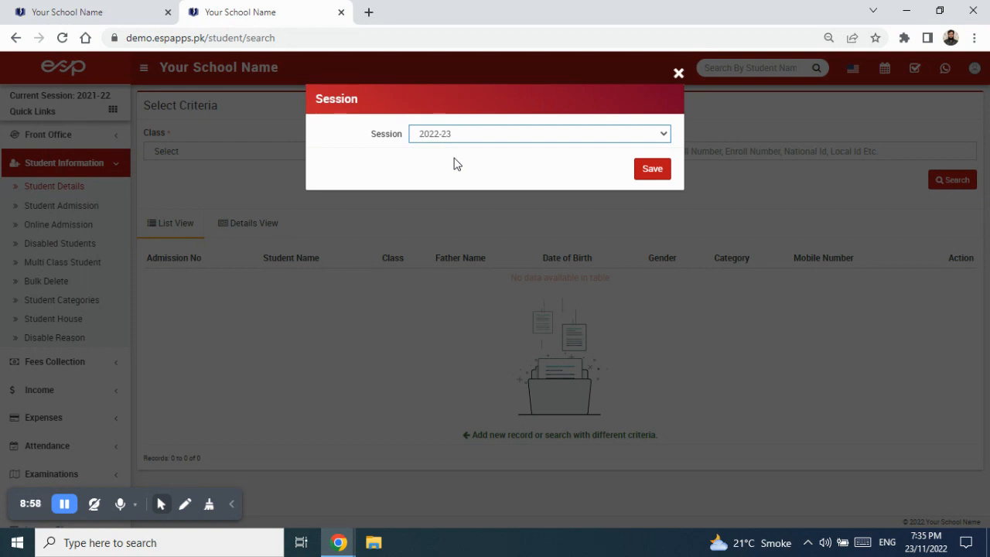
click(662, 175)
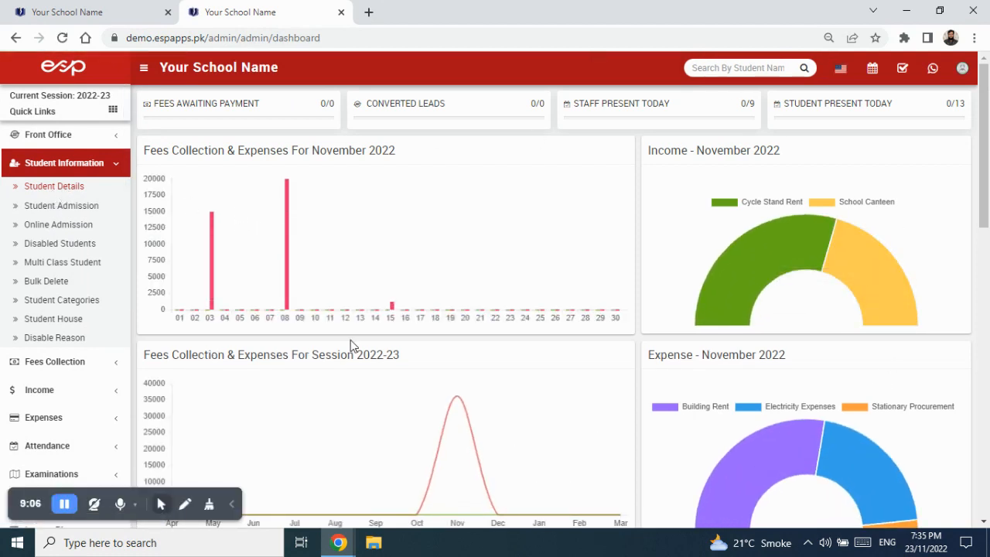
- Search Student Details for class 2, section Blue, and look through the list of promoted students
click(63, 188)
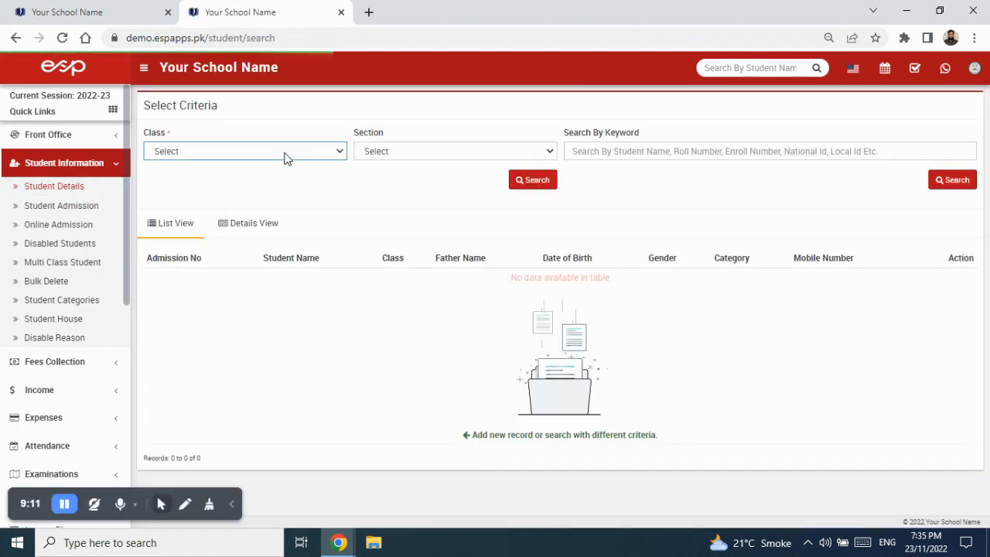
click(283, 153)
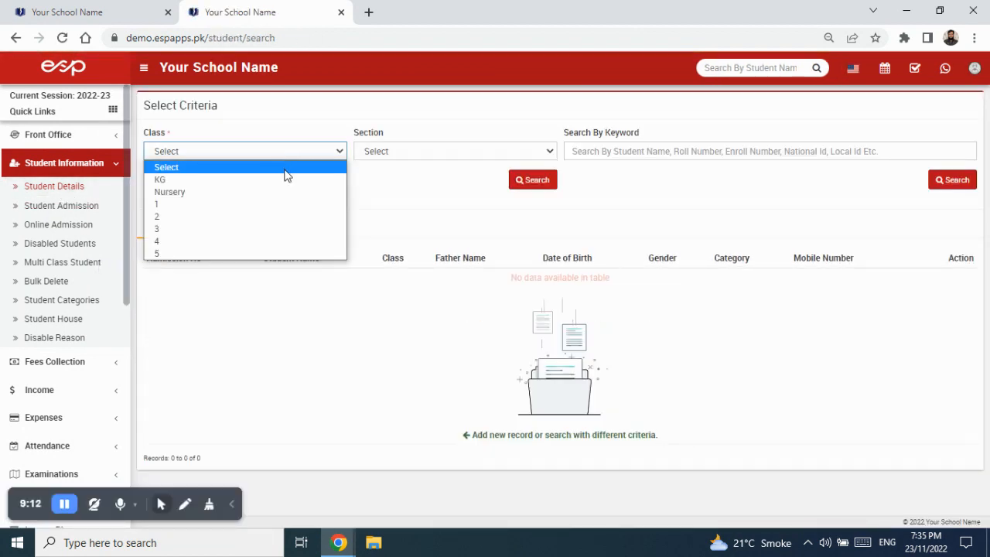
click(277, 219)
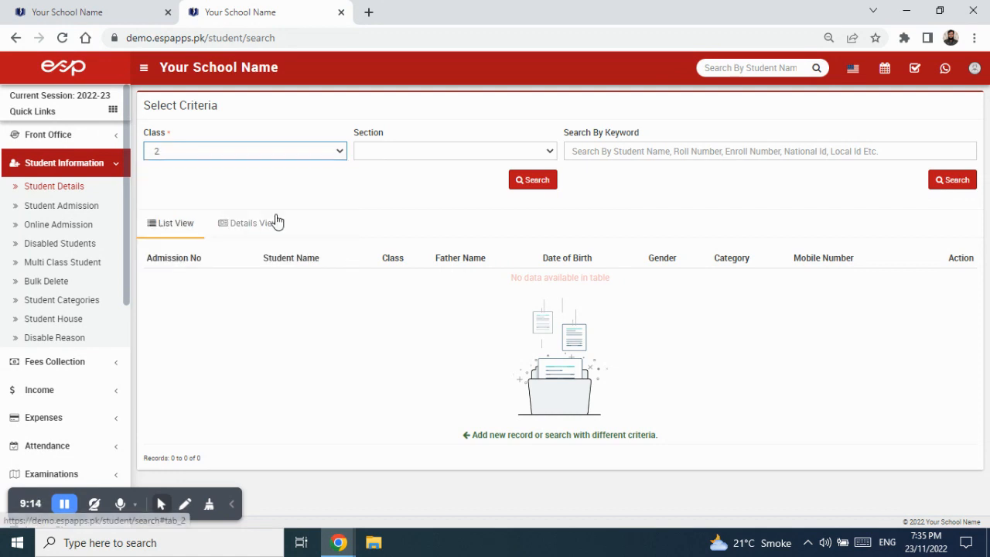
click(399, 153)
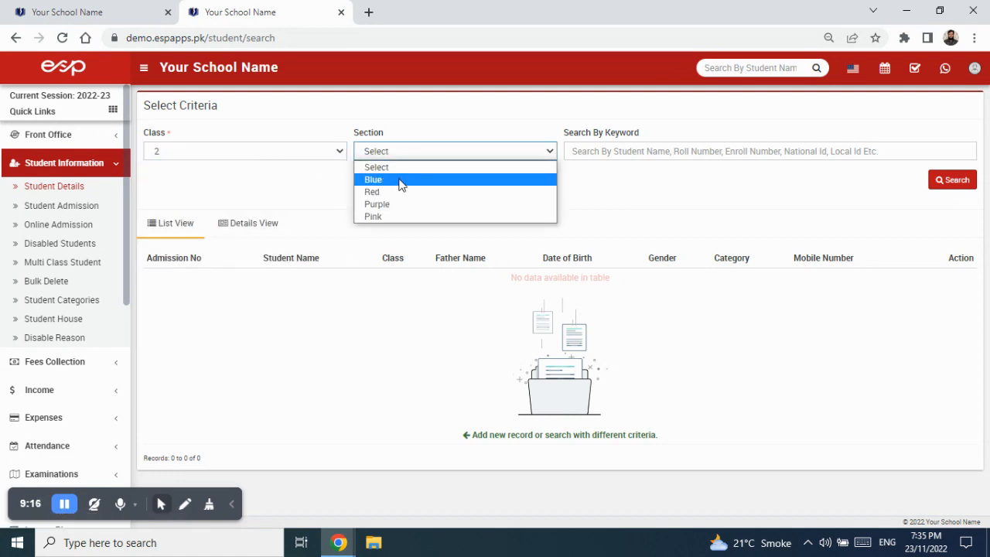
click(400, 180)
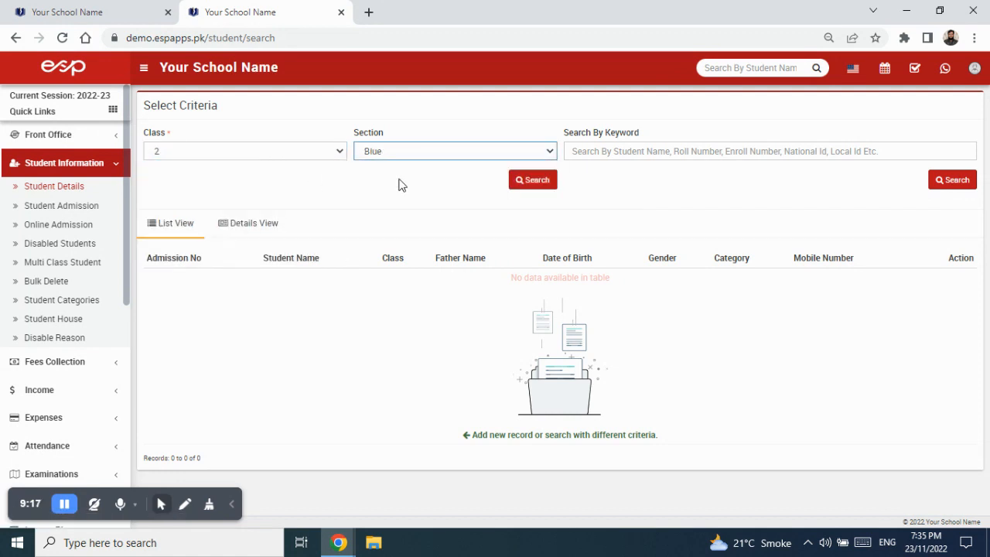
click(536, 184)
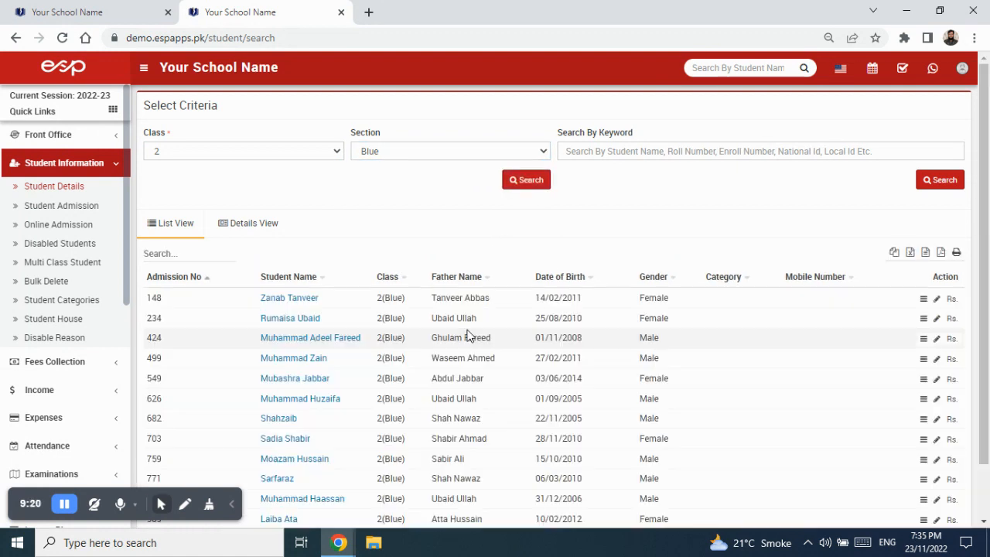
scroll(478, 331, down, 1)
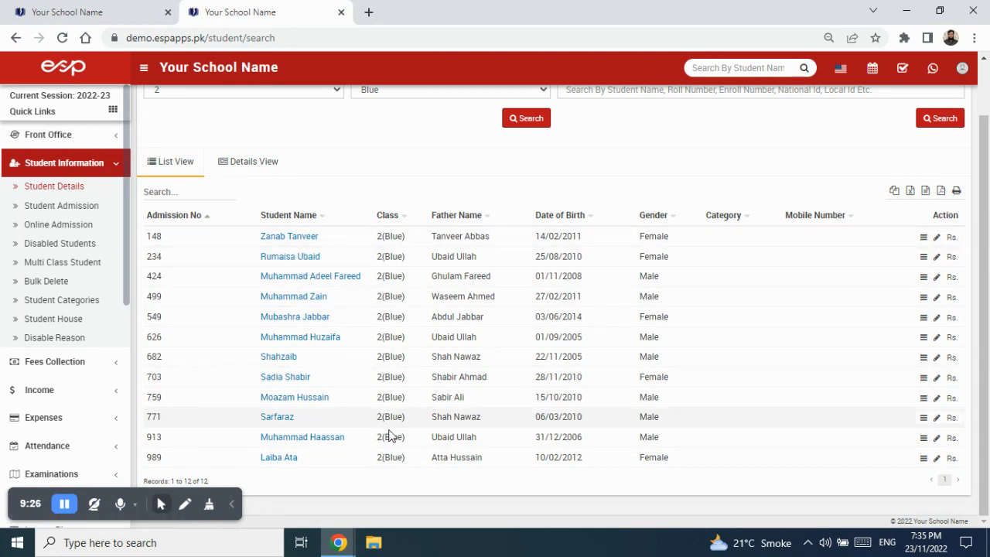
scroll(371, 410, up, 1)
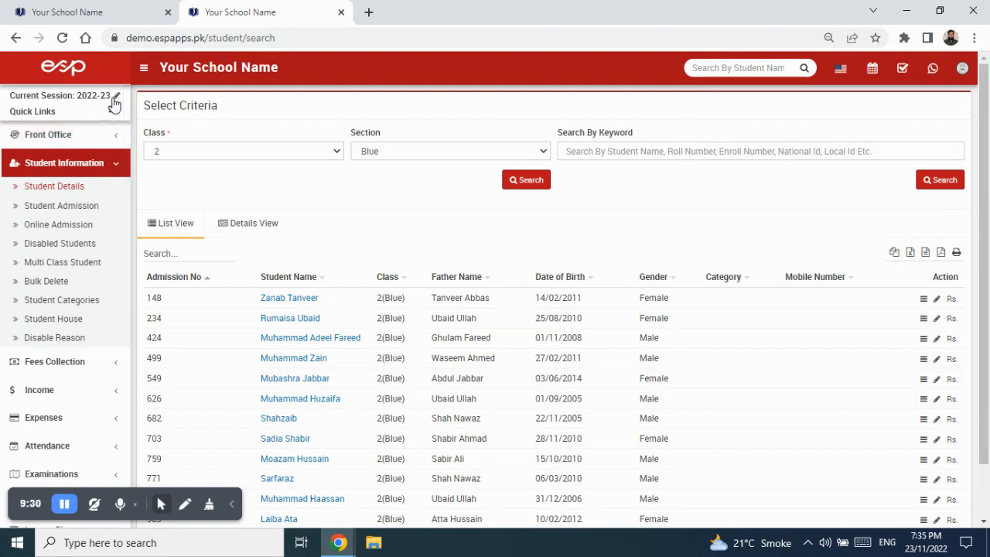
- Return to the original Promote Students browser tab and open the Student Details page in it
click(84, 12)
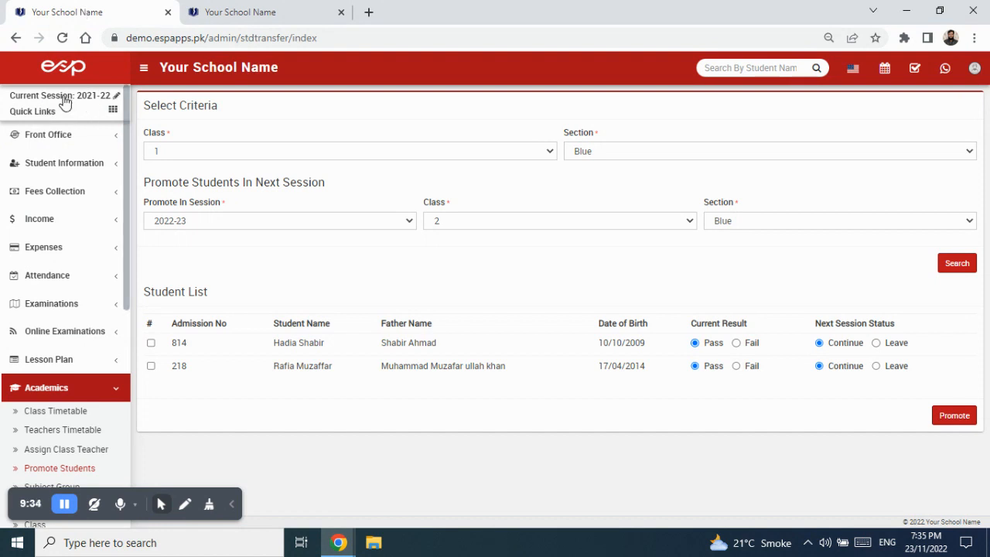
click(70, 170)
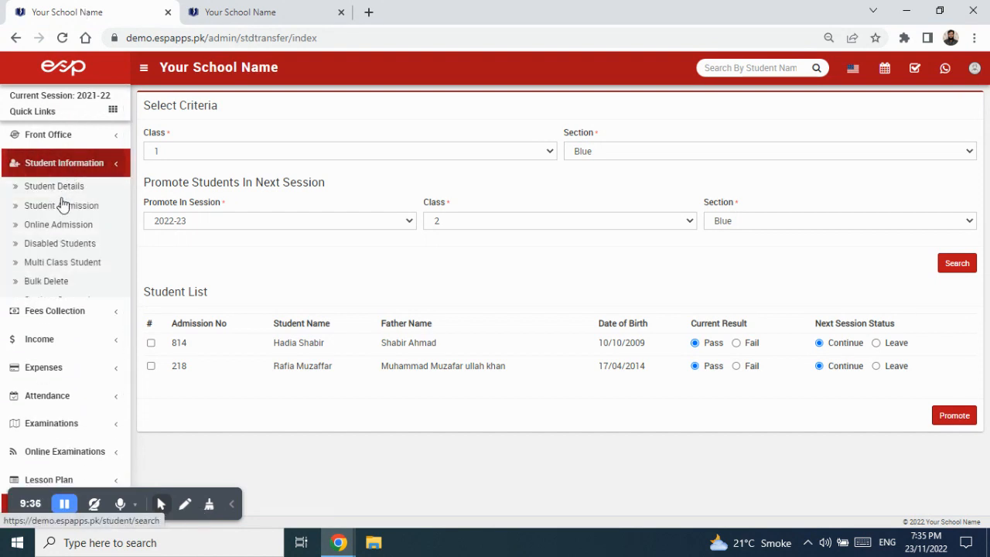
click(68, 192)
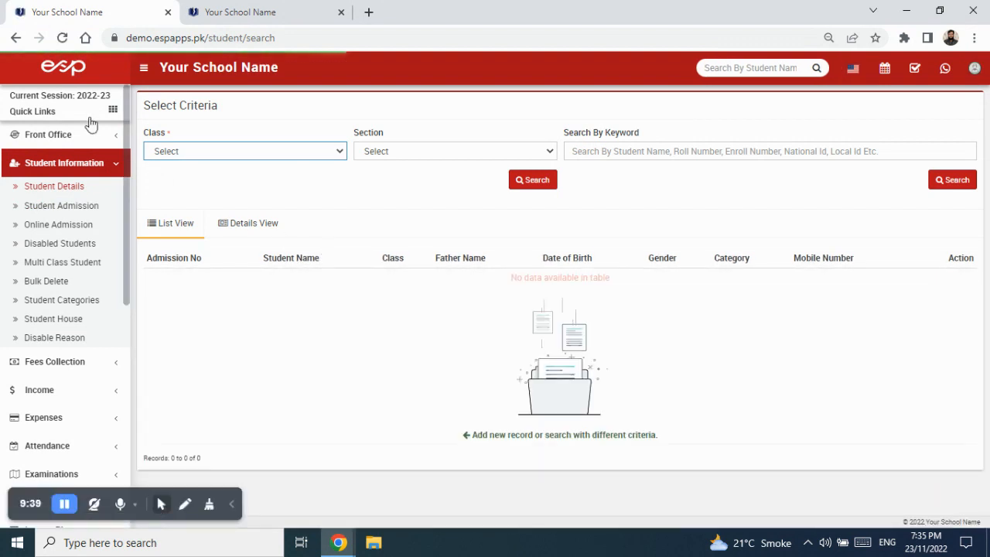
- Switch the current session back to 2021-22 and save it
click(91, 101)
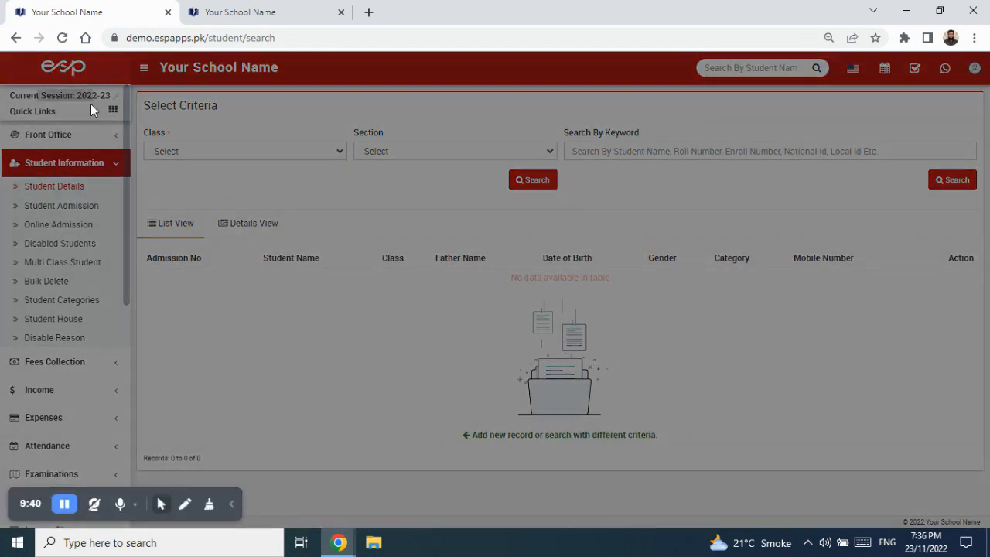
click(470, 136)
click(470, 149)
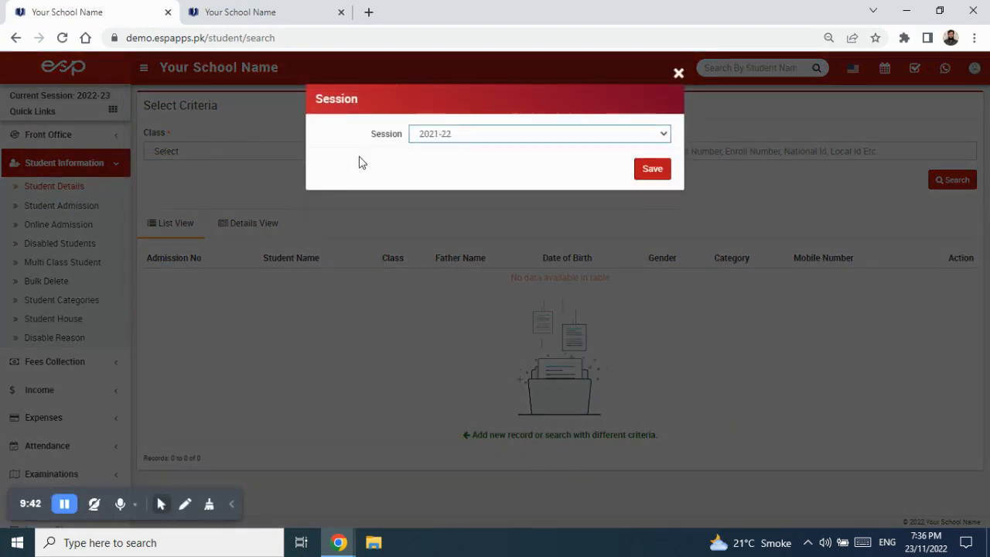
click(644, 169)
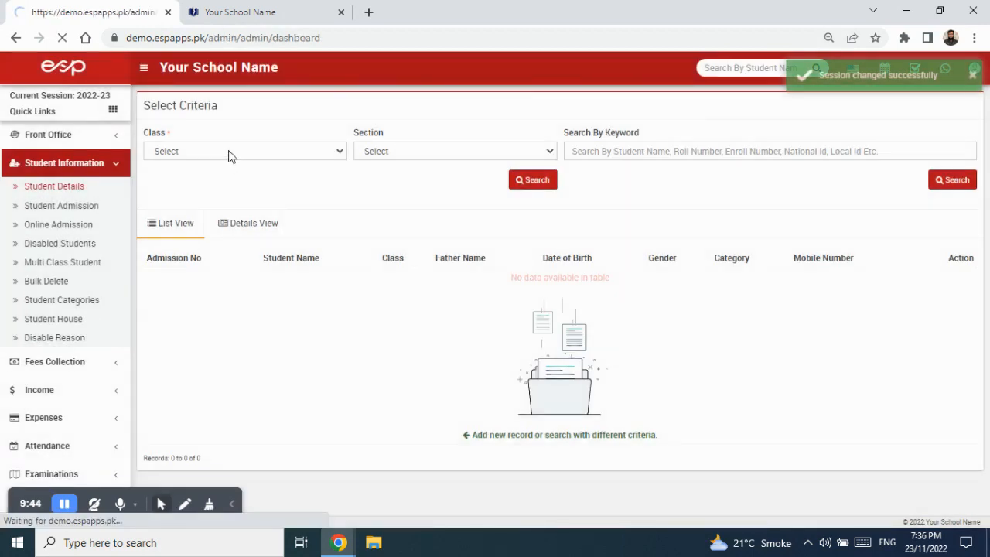
- Search Student Details for class 1, section Blue, and look through that session's student list
click(46, 188)
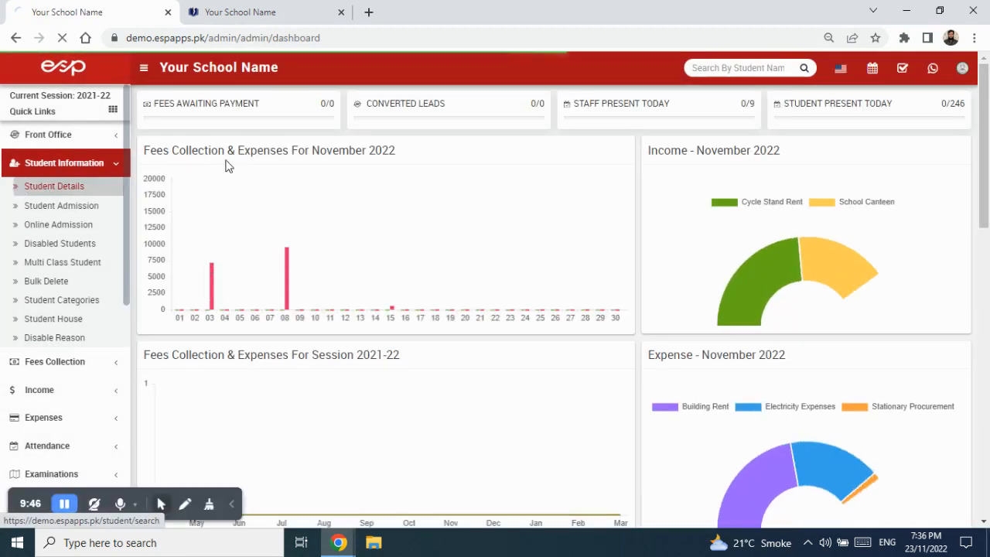
click(251, 152)
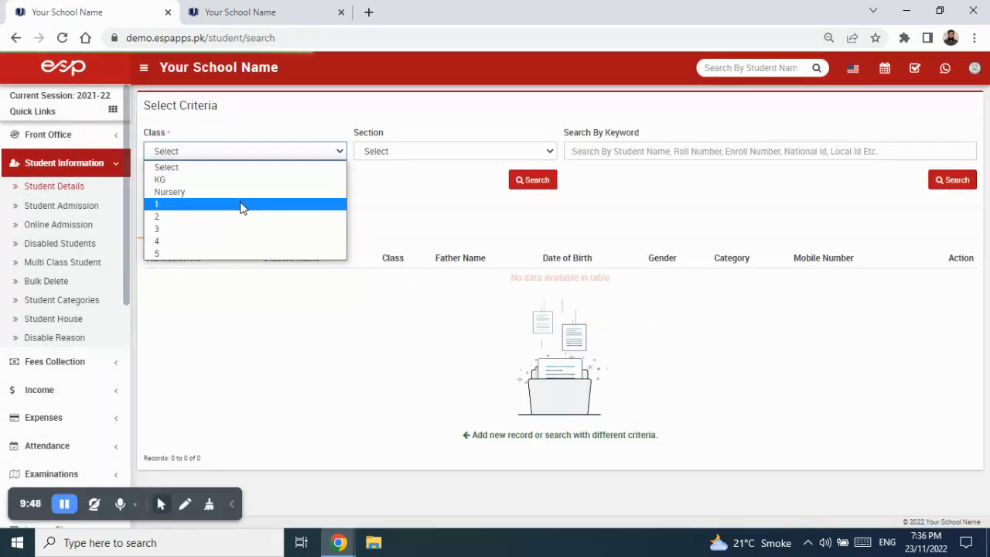
click(242, 205)
click(400, 154)
click(411, 177)
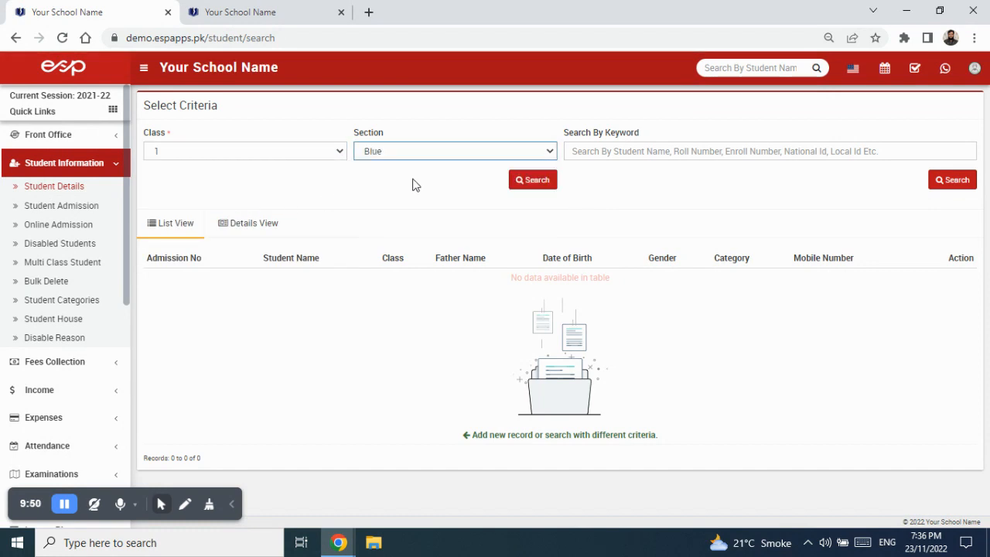
click(545, 187)
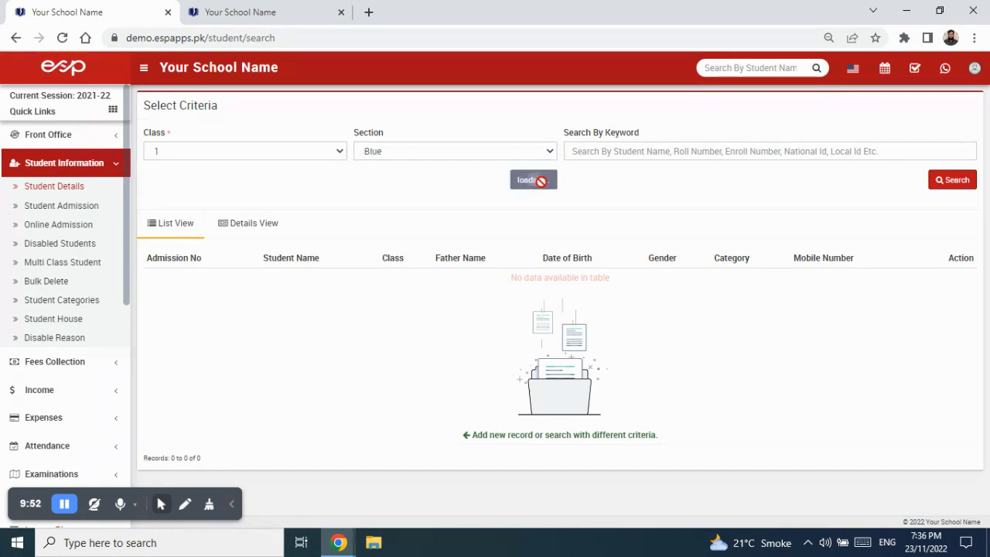
scroll(477, 343, down, 2)
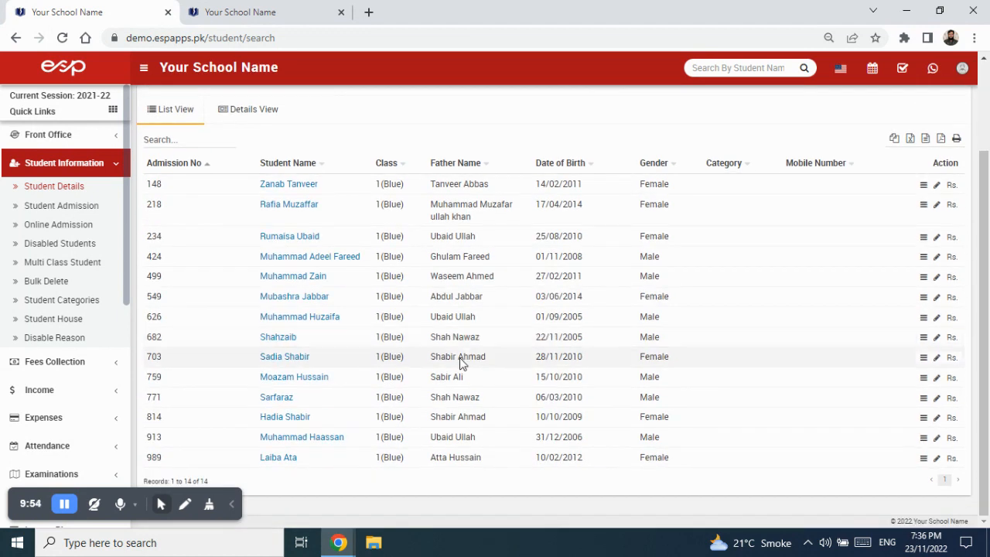
- Compare the record counts of the 2021-22 class 1 Blue list and the 2022-23 class 2 Blue list
drag(208, 476, 182, 479)
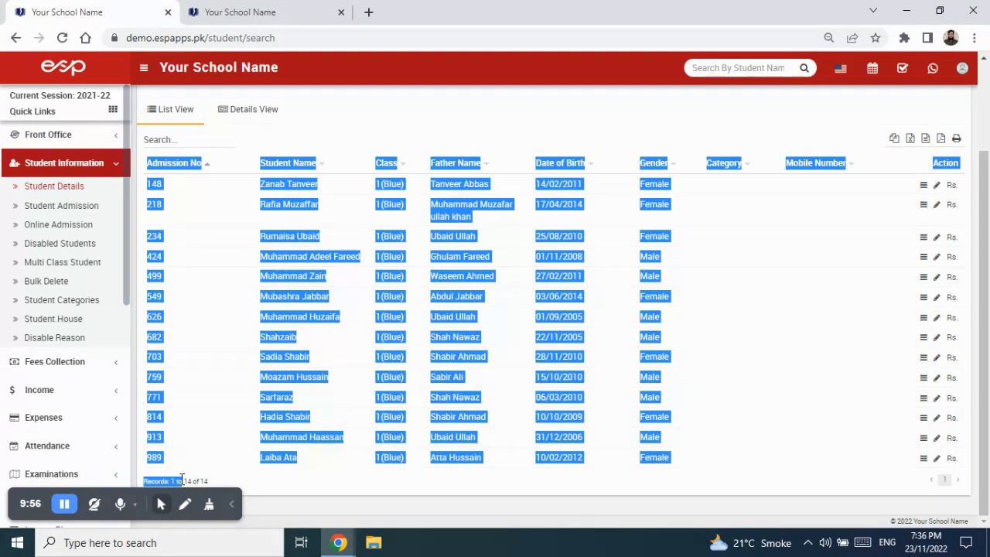
click(207, 478)
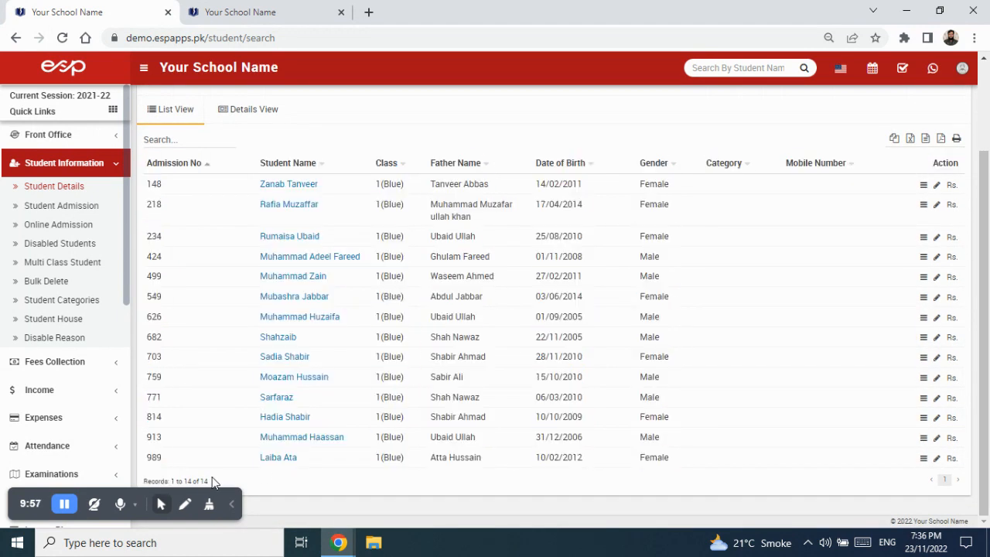
click(276, 12)
scroll(438, 404, down, 1)
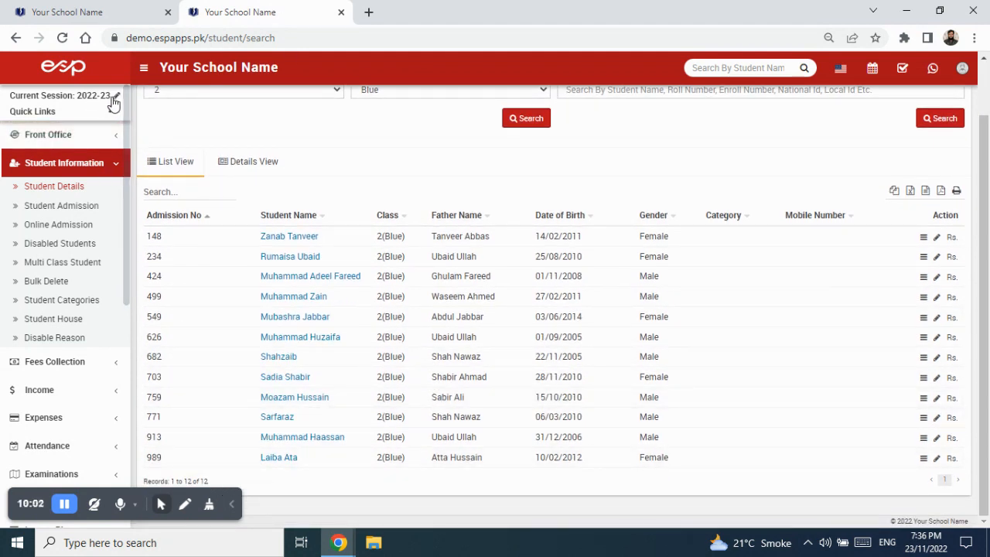
scroll(441, 141, up, 1)
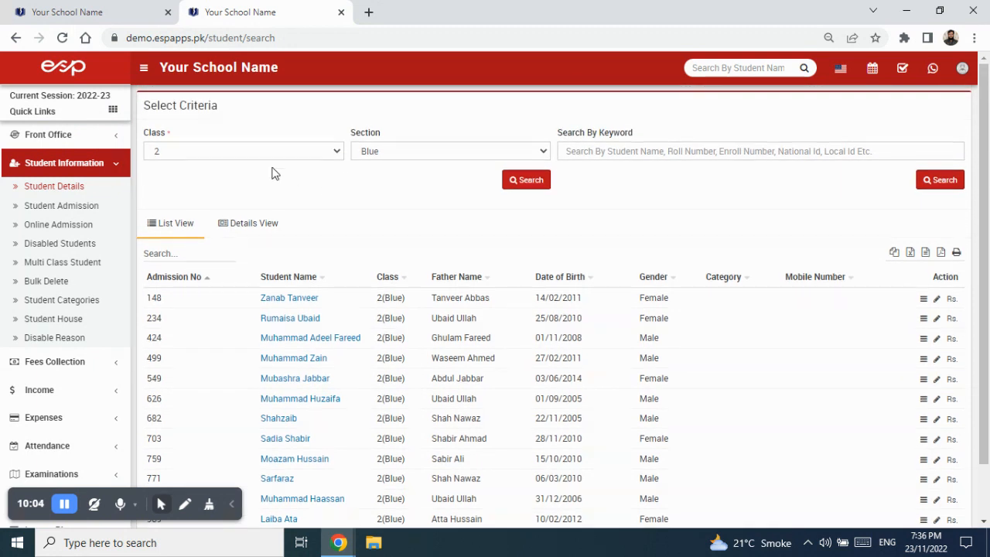
scroll(367, 147, down, 1)
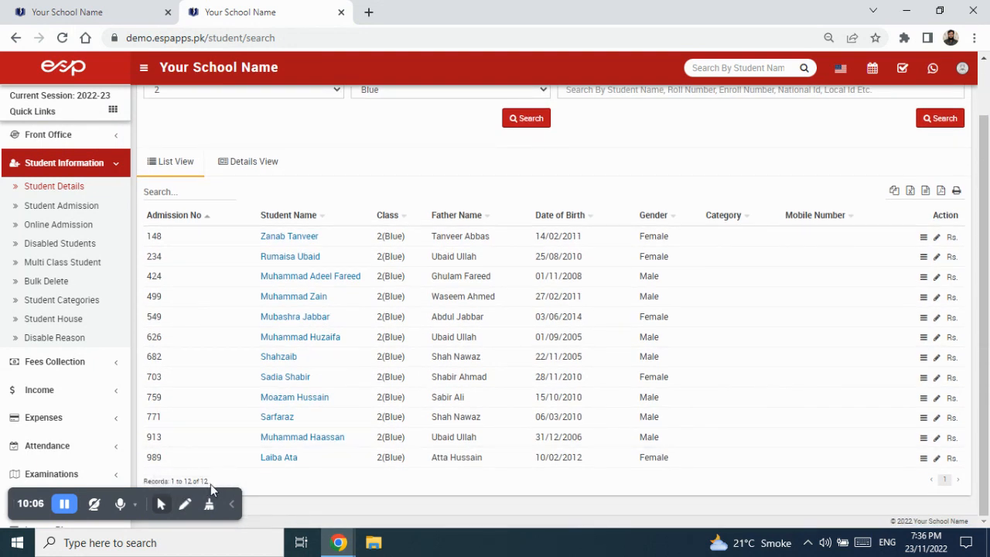
click(97, 10)
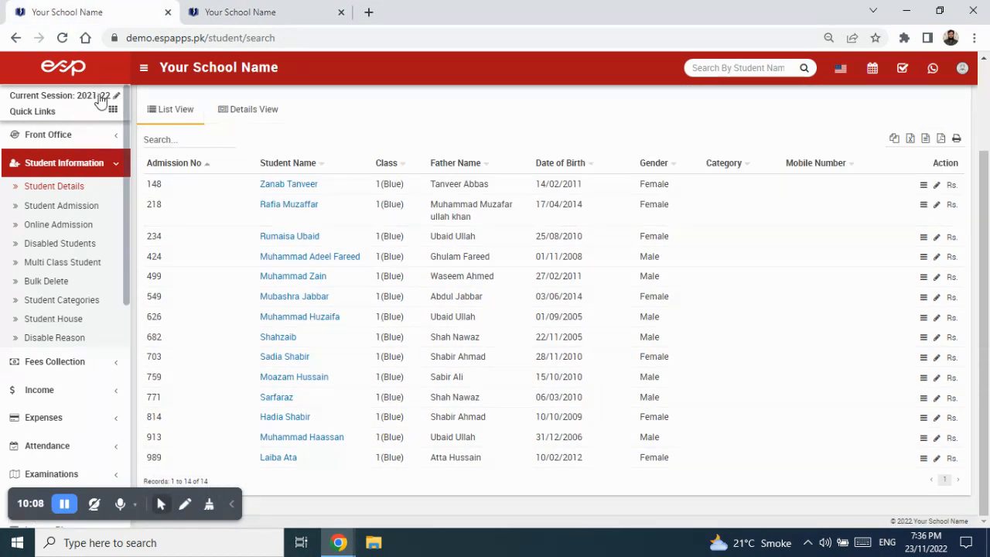
scroll(316, 199, up, 3)
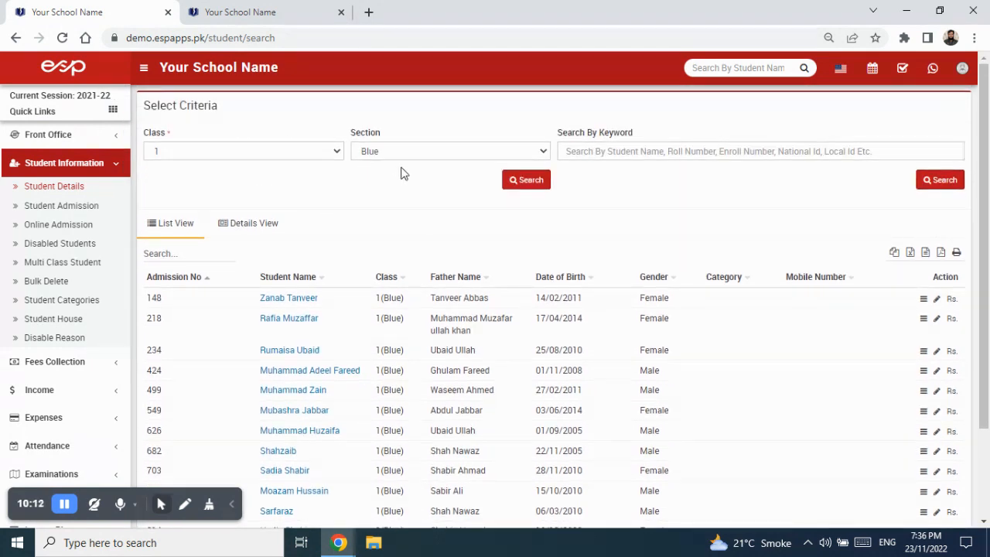
scroll(400, 171, down, 3)
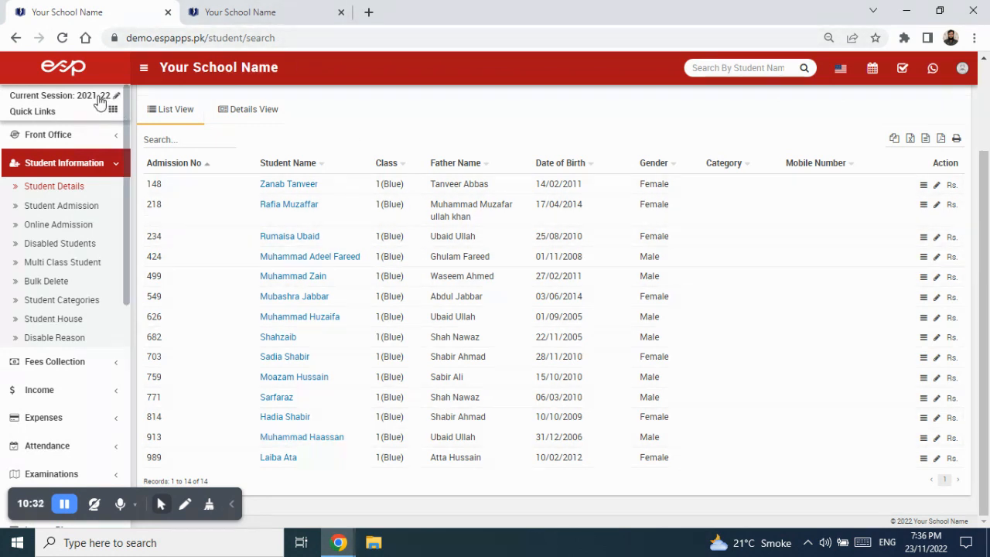
- Check the students in the 2022-23 class 2 Blue list against those in the 2021-22 class 1 Blue list
click(280, 14)
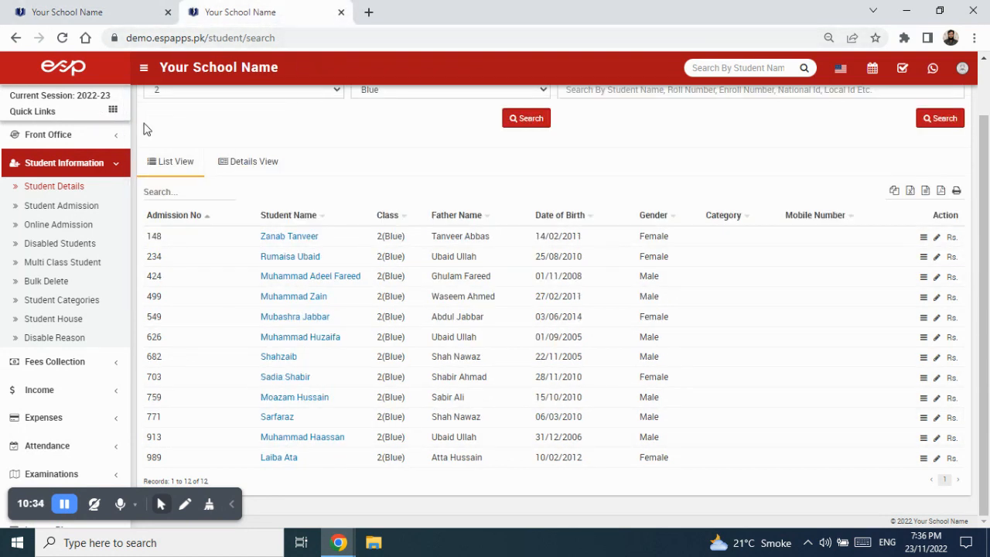
scroll(219, 137, up, 2)
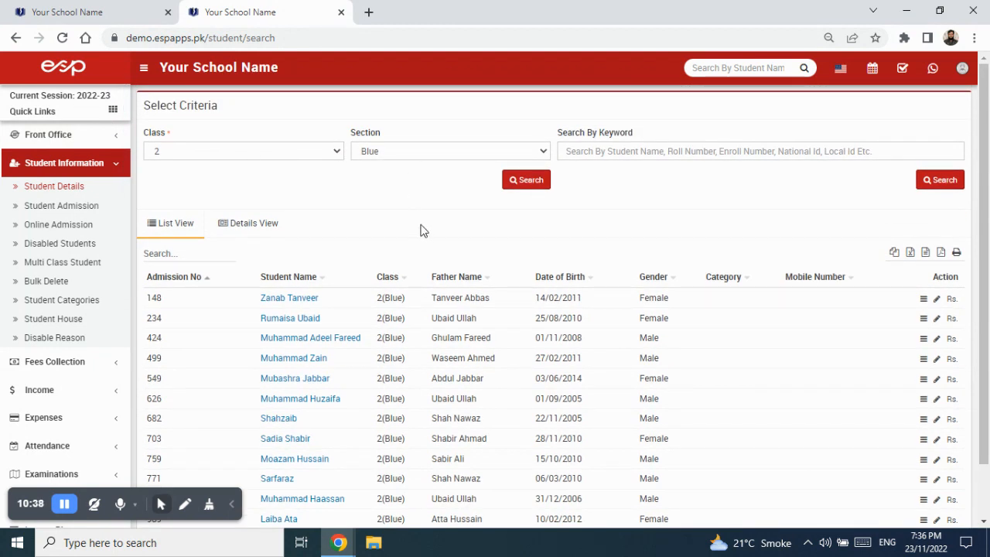
scroll(424, 230, down, 2)
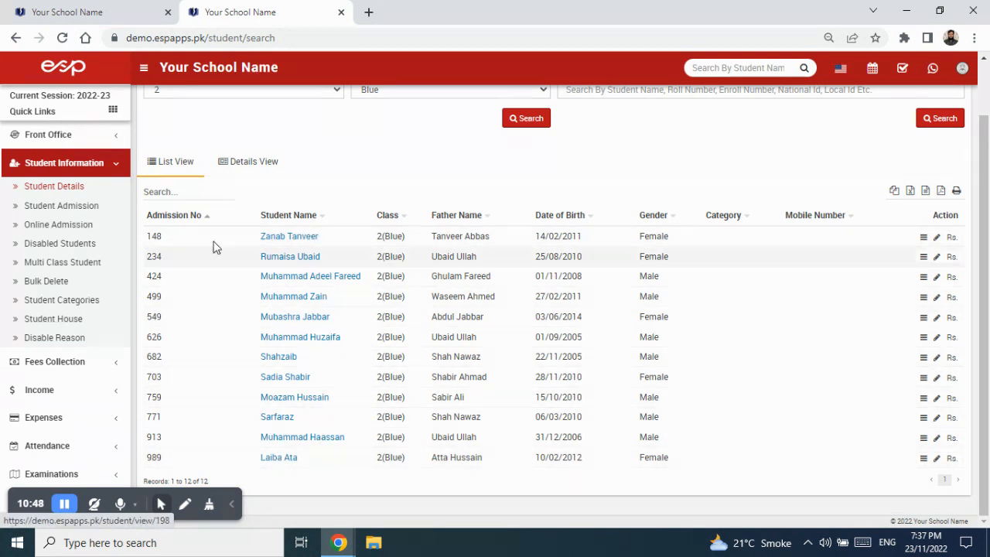
click(139, 18)
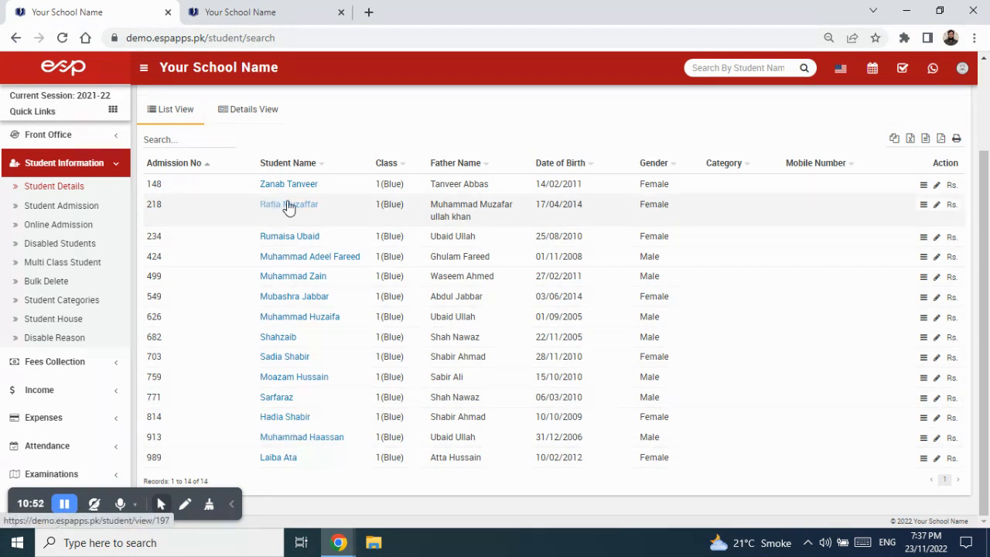
click(277, 14)
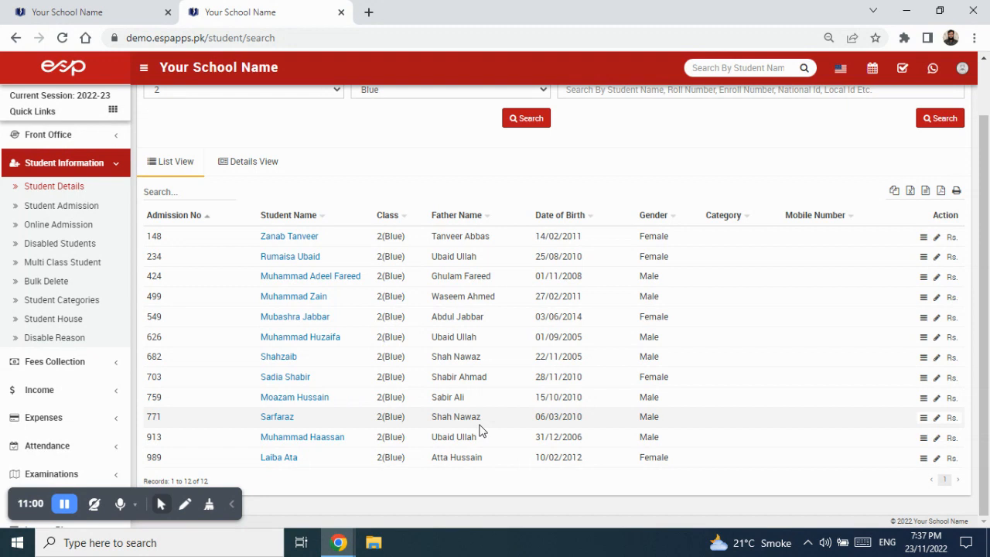
scroll(480, 430, up, 1)
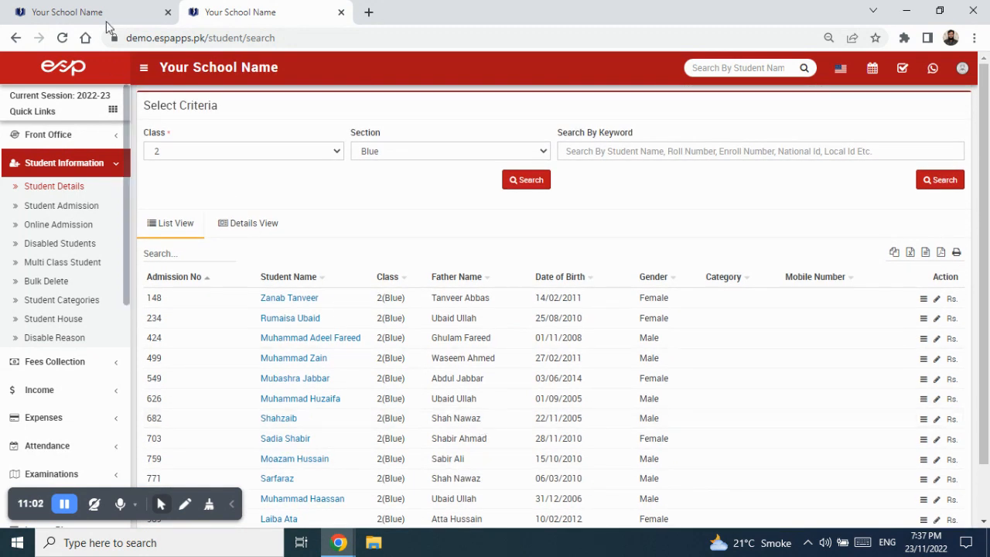
click(107, 14)
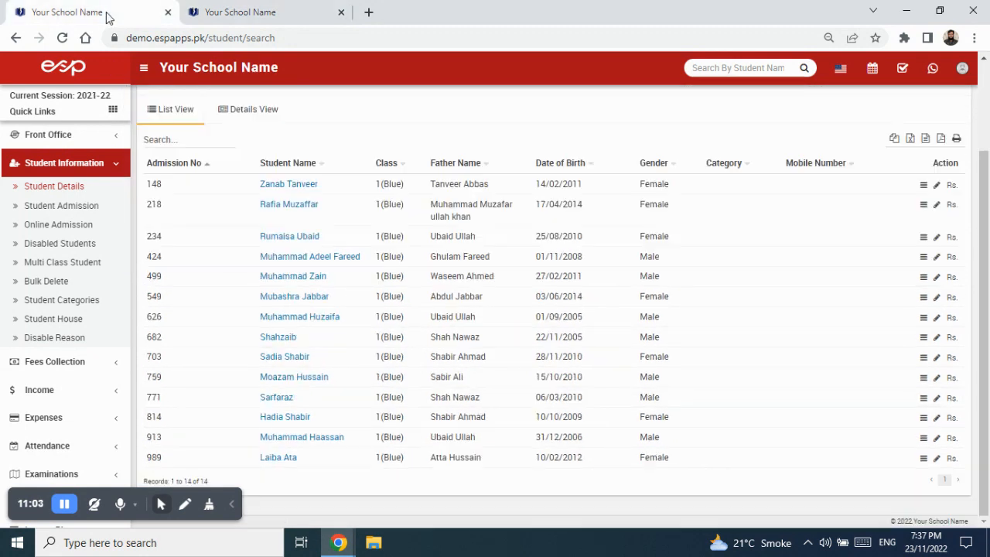
- Close the browser tab with the 2022-23 student list and open the Promote Students page in the remaining tab
click(341, 13)
mouse_move(87, 101)
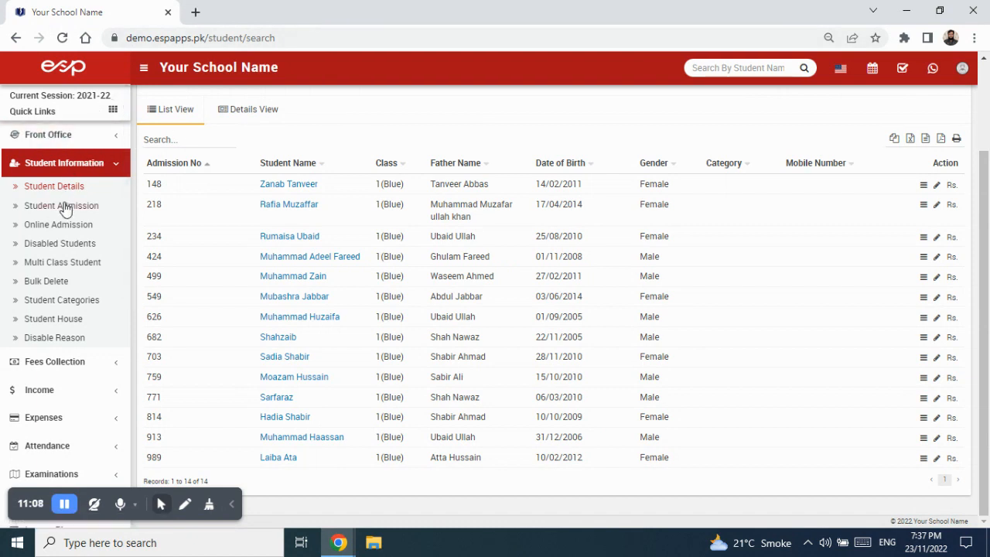
scroll(53, 427, down, 1)
scroll(53, 428, down, 2)
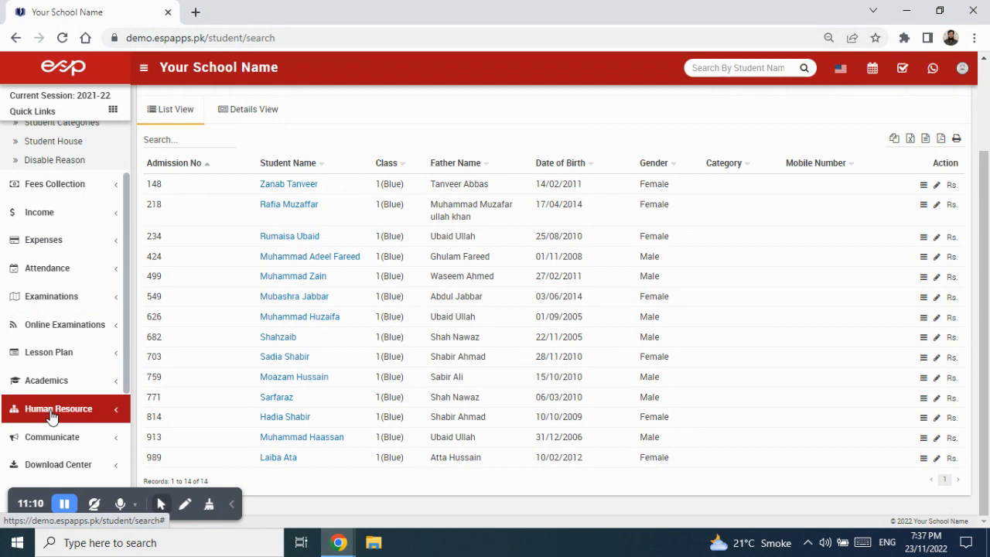
click(67, 380)
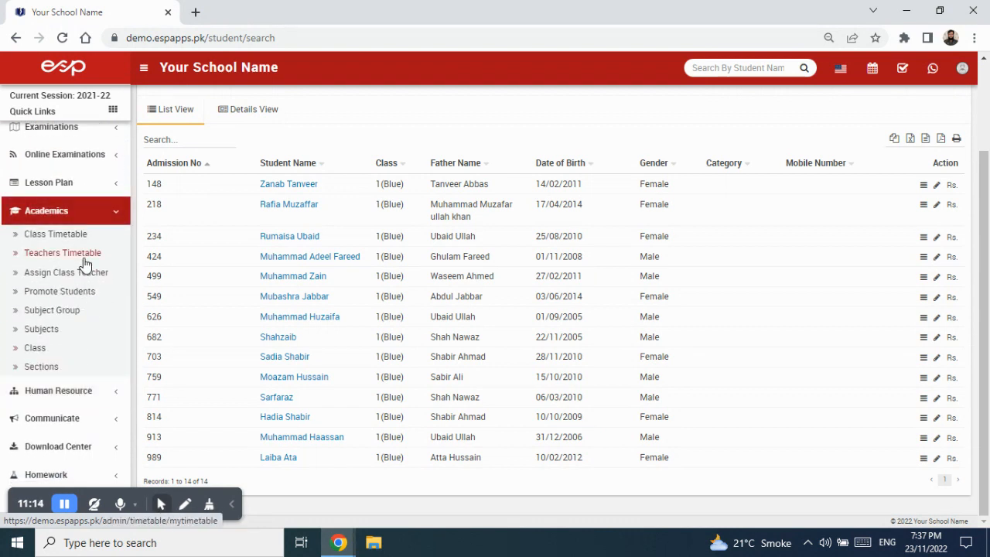
click(82, 291)
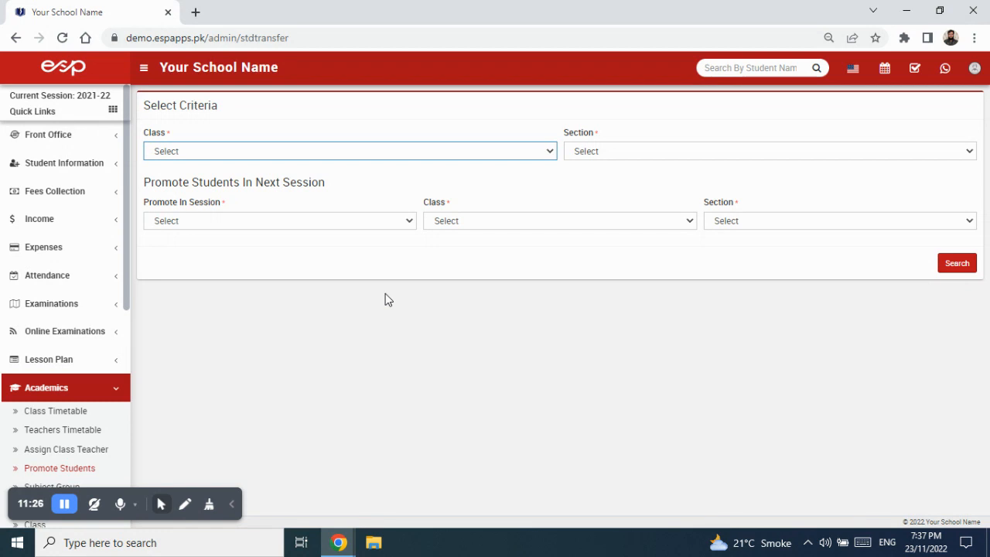
- Set the promotion's source criteria to class 2, section Blue
click(355, 155)
click(393, 112)
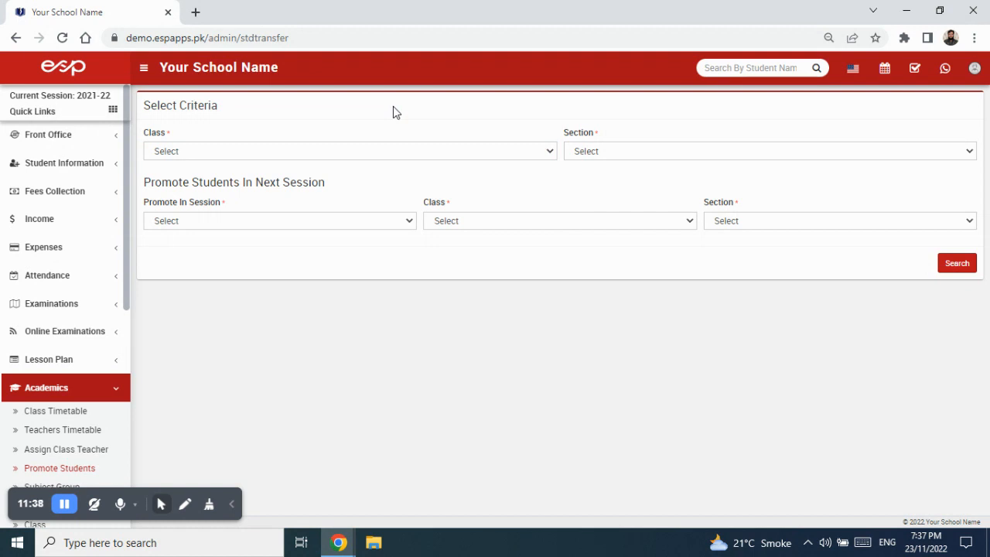
click(401, 152)
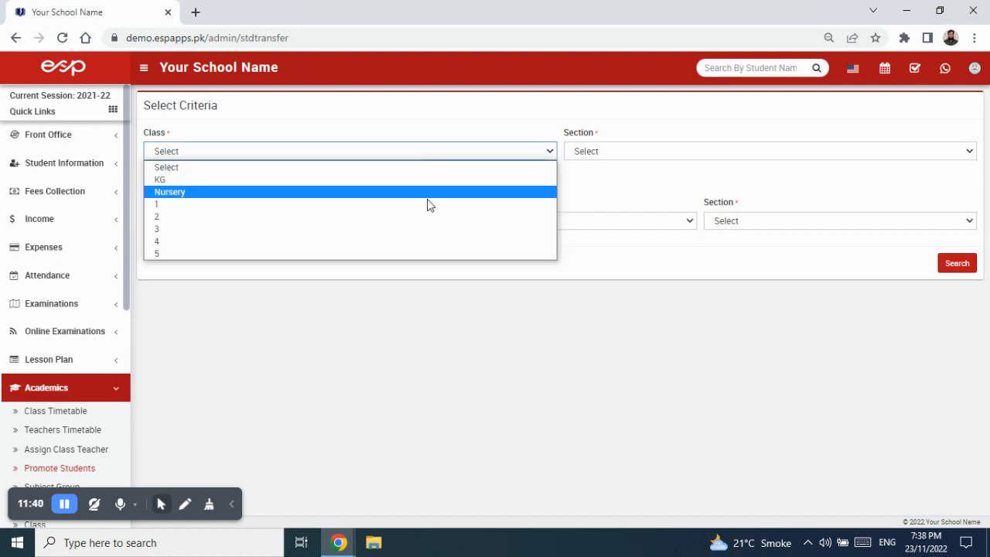
click(393, 217)
click(635, 150)
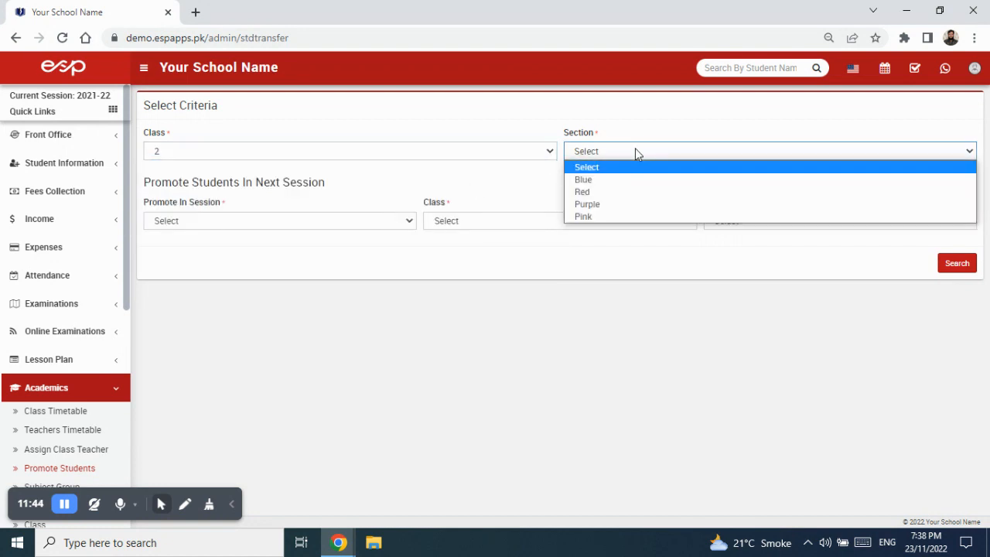
click(641, 184)
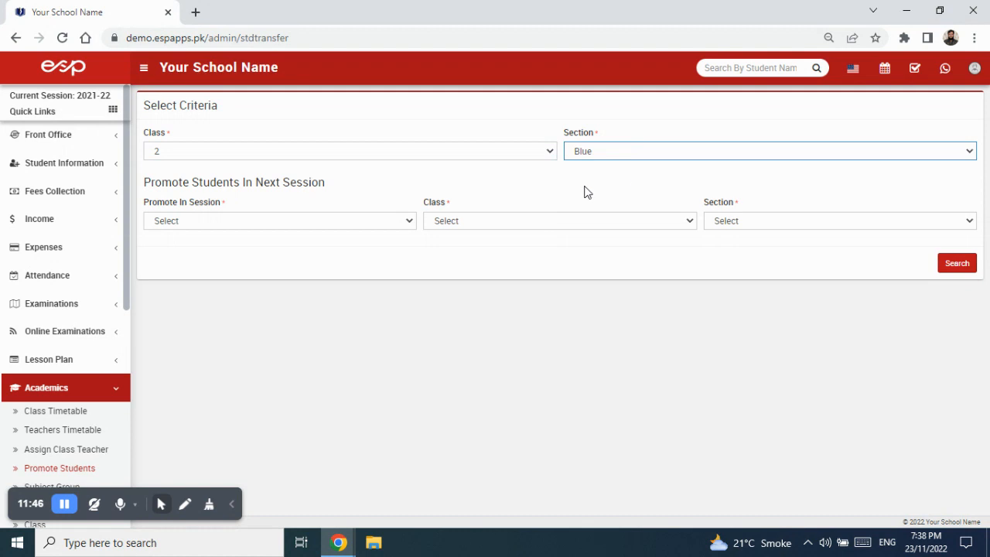
- Set the promotion target to session 2022-23, class 3, section Quaid
click(303, 223)
click(304, 263)
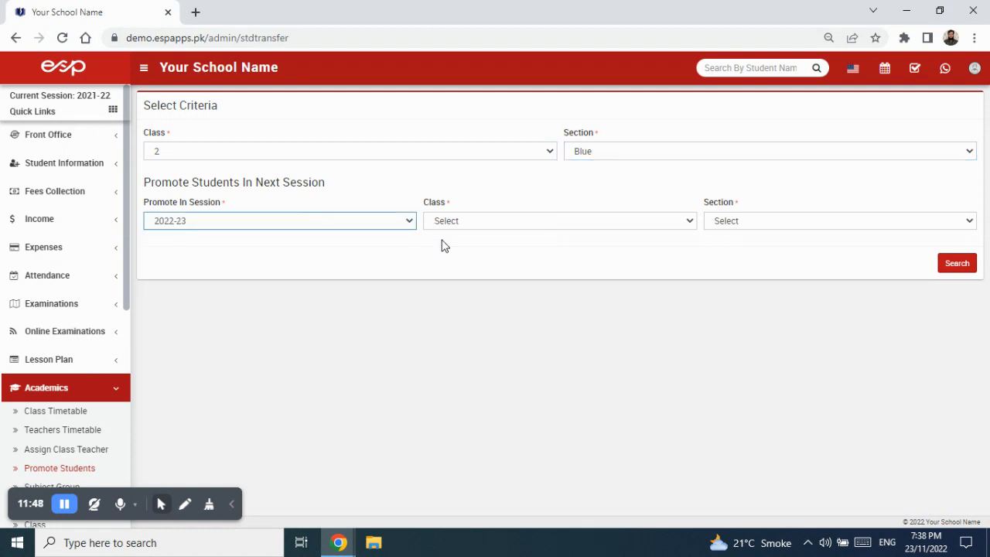
click(490, 222)
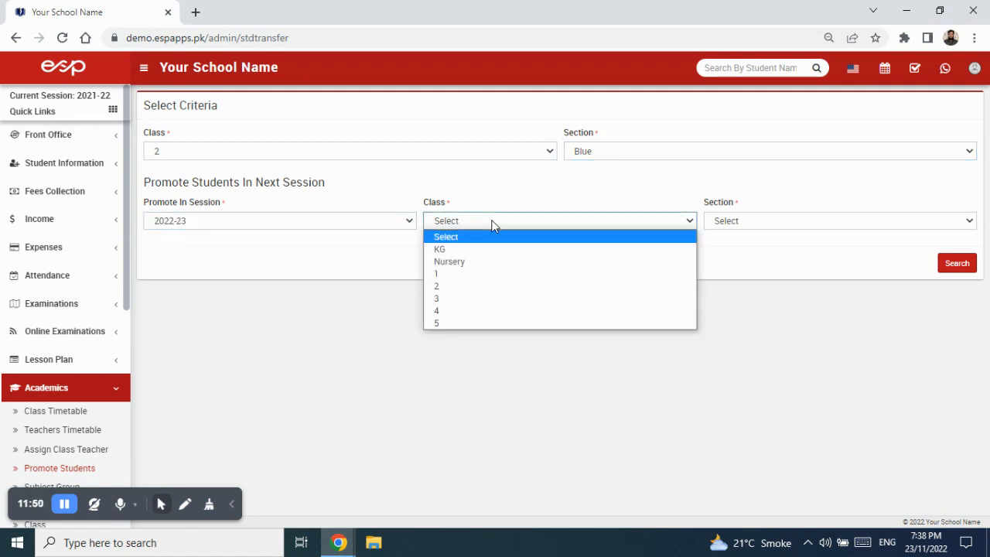
click(486, 302)
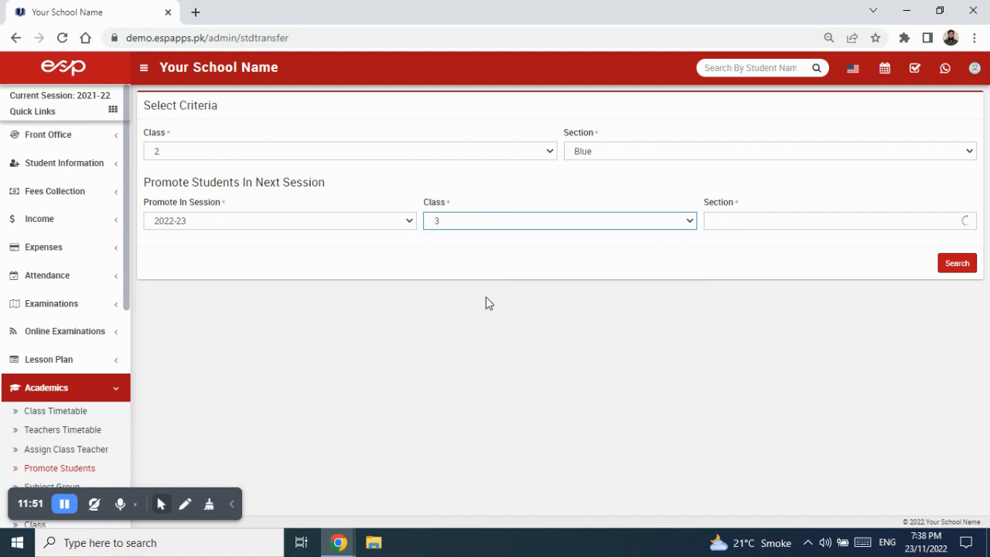
click(768, 222)
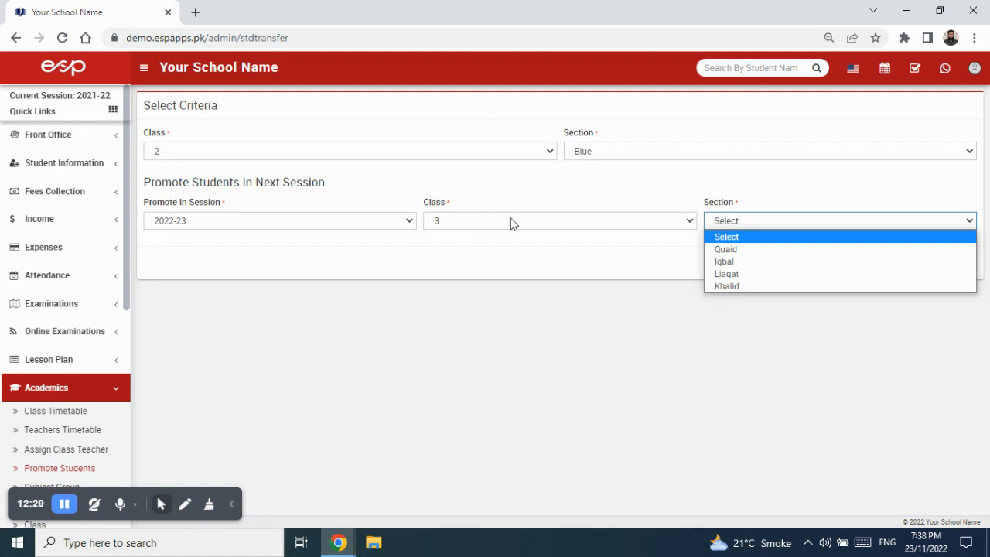
click(754, 251)
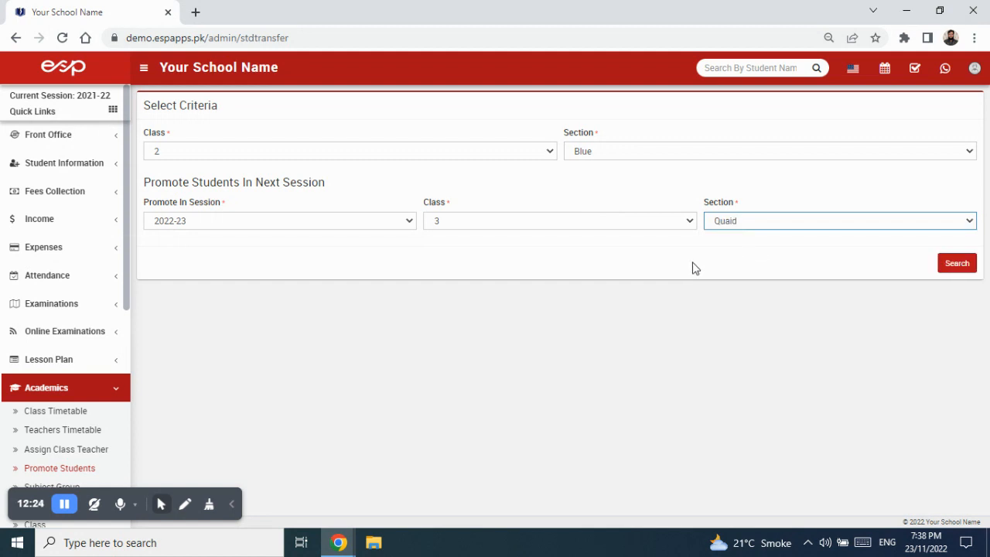
- Change the source section to Red and the target section of class 3 to Iqbal
click(762, 223)
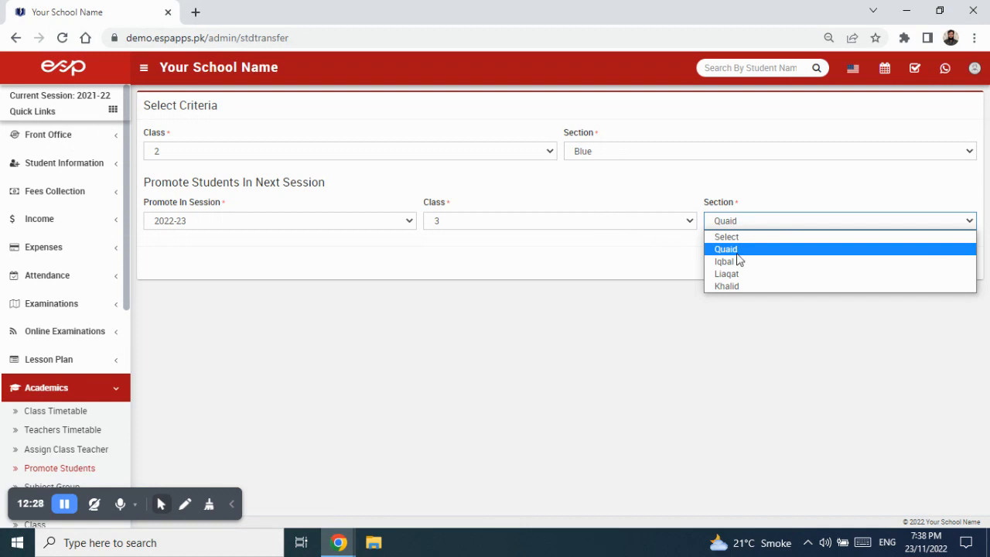
click(652, 158)
click(645, 193)
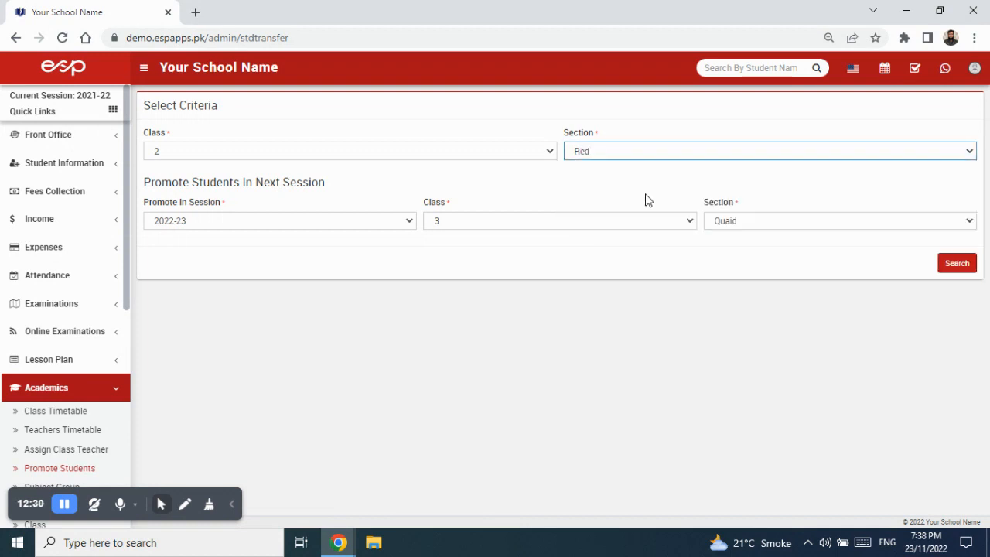
click(767, 224)
click(763, 263)
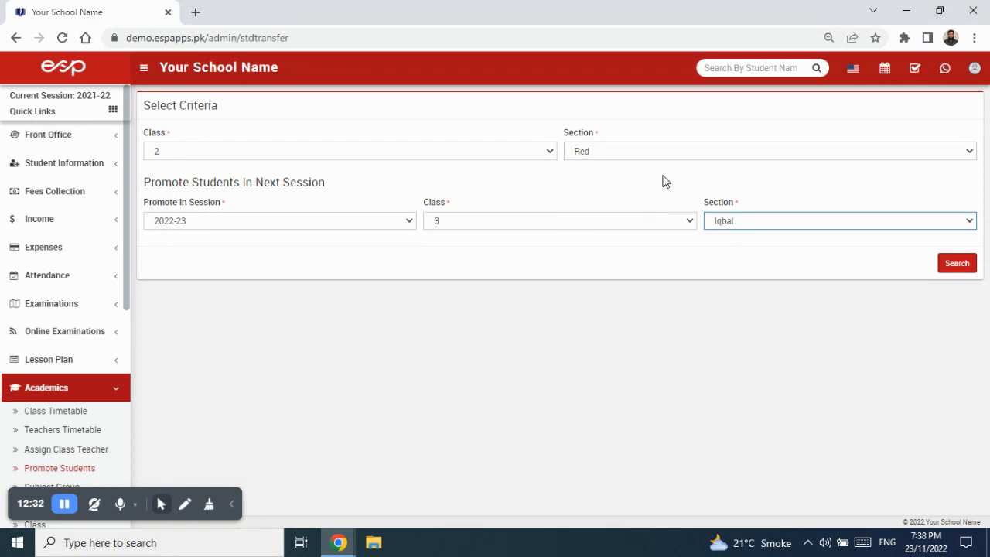
- Change the source section to Purple and the target section of class 3 to Liaqat
click(669, 152)
click(673, 207)
click(746, 223)
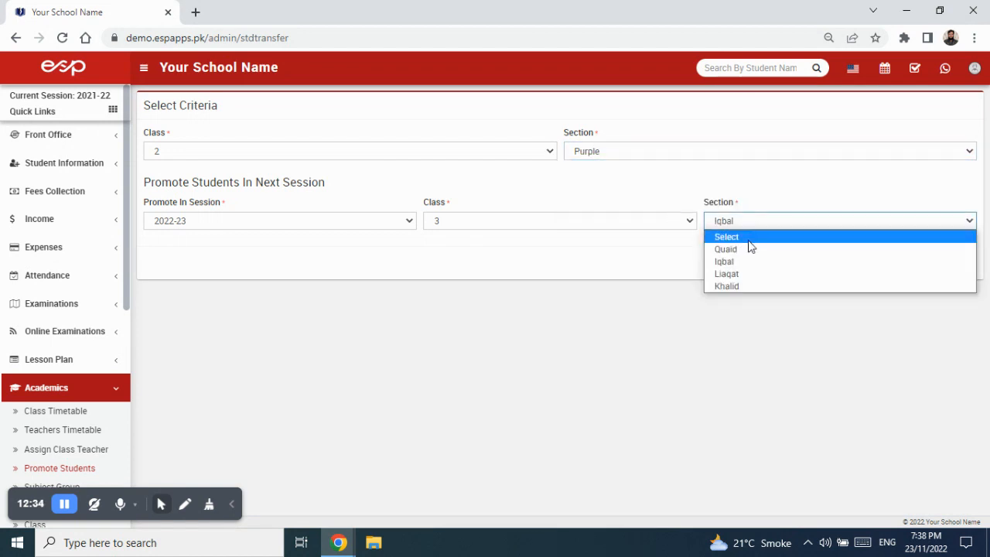
click(750, 277)
- Change the source section to Pink and the target section of class 3 to Khalid
click(655, 157)
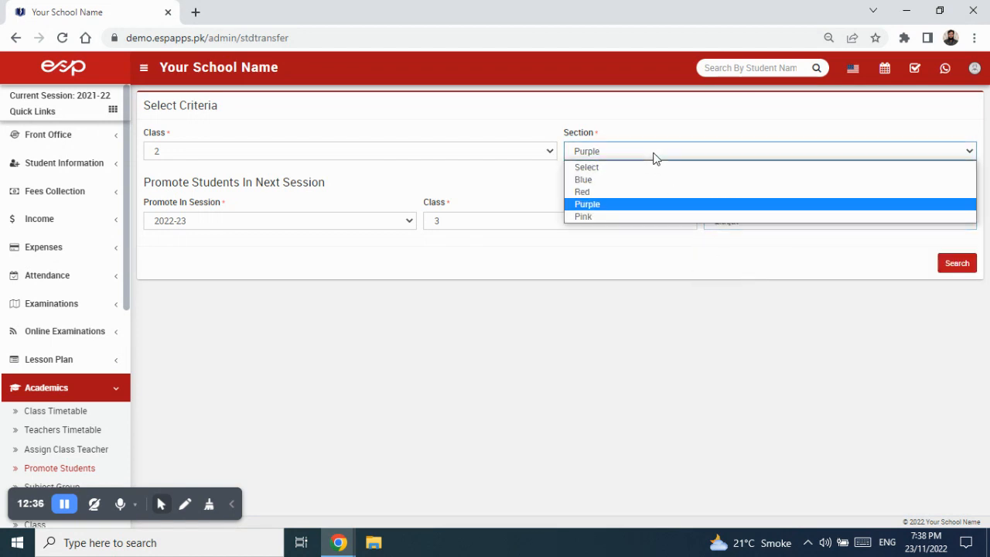
click(659, 219)
click(753, 223)
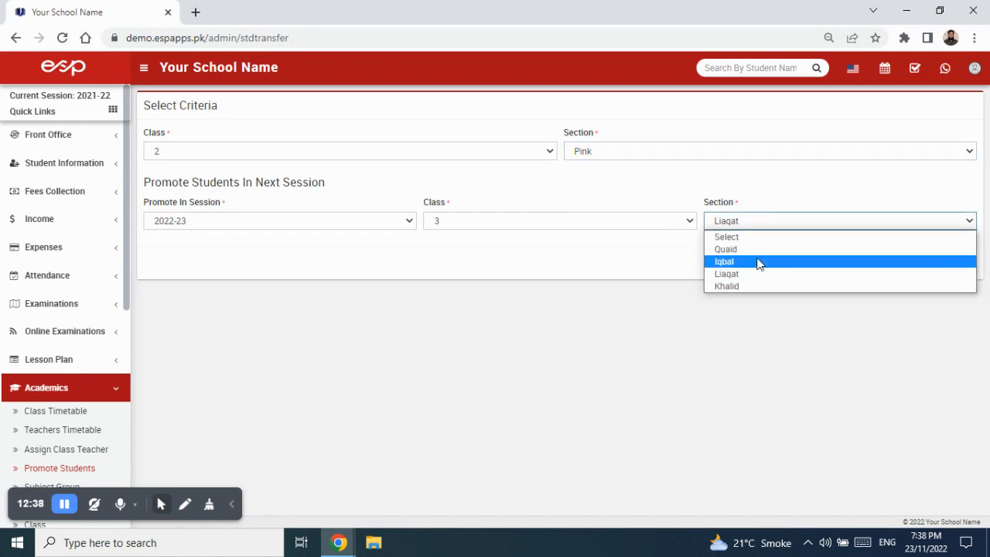
click(761, 286)
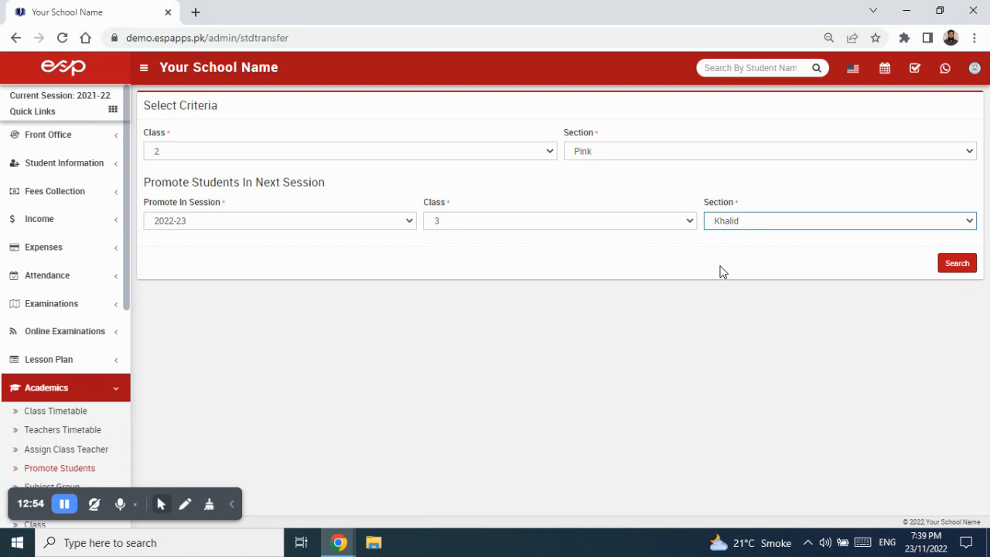
scroll(54, 320, down, 1)
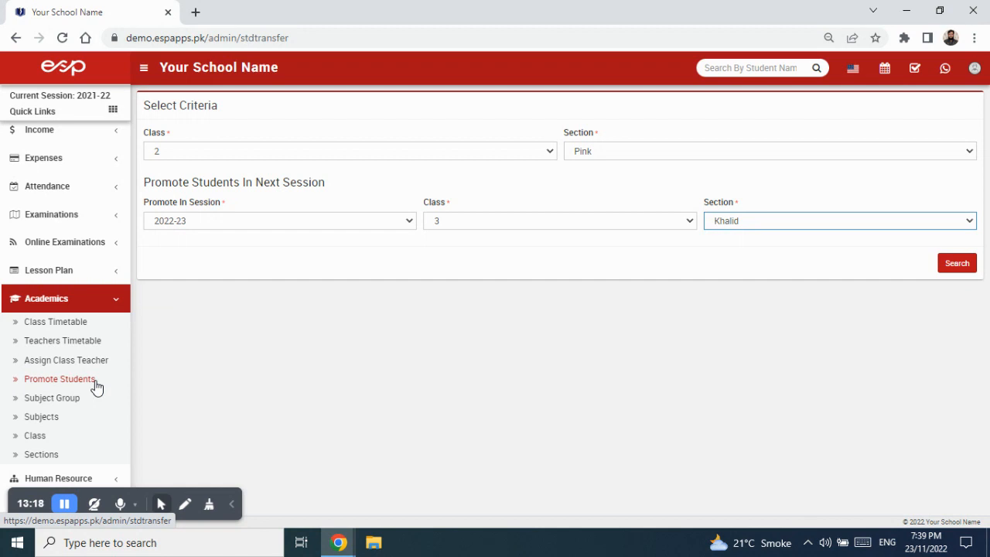
mouse_move(89, 96)
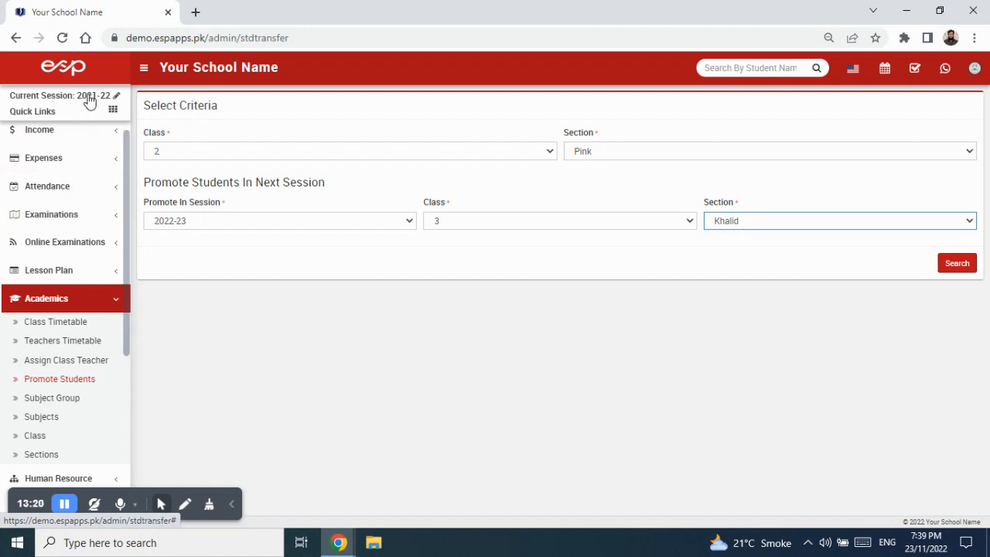